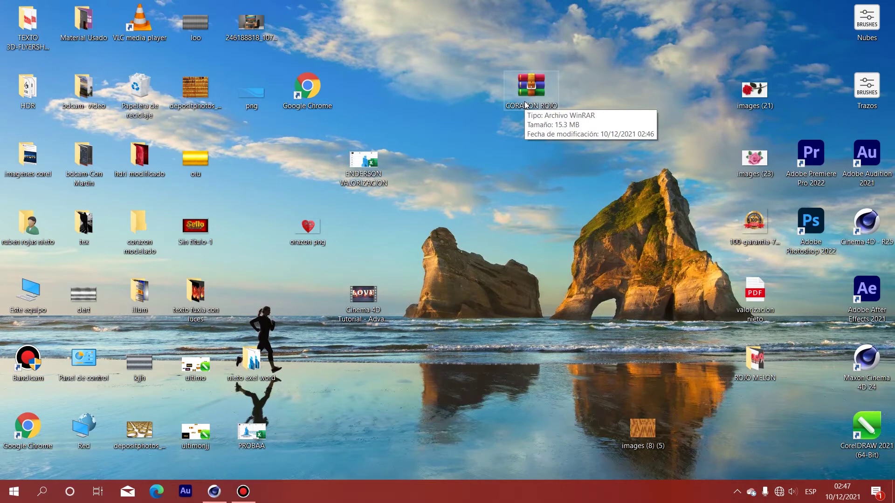
- Extract the CORAZON ROJO archive to a CORAZON ROJO folder and place it below the archive
right_click(526, 103)
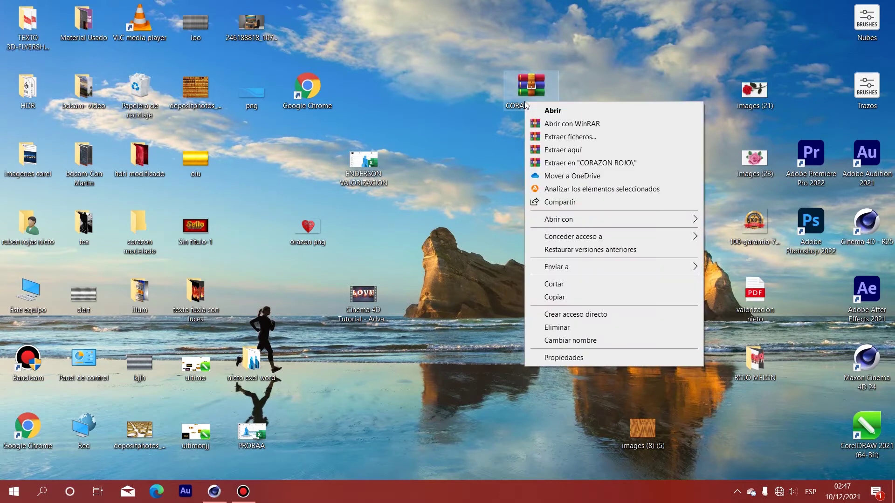
left_click(567, 164)
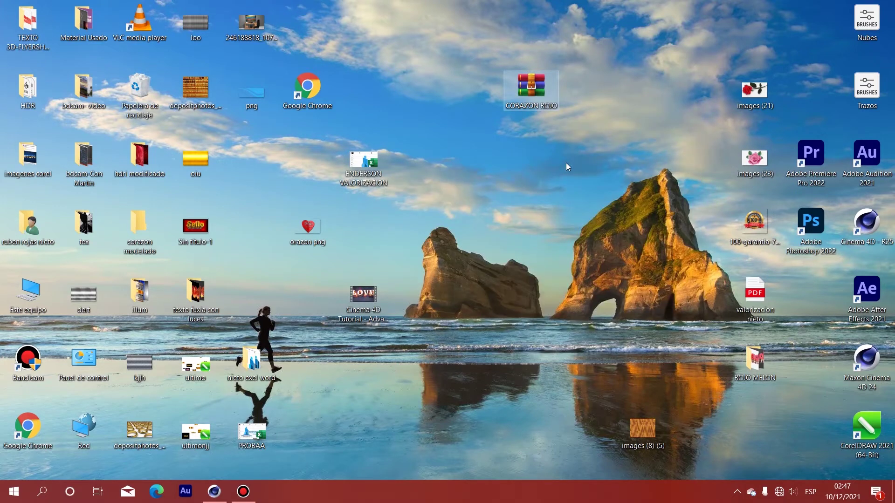
left_click_drag(252, 156, 535, 182)
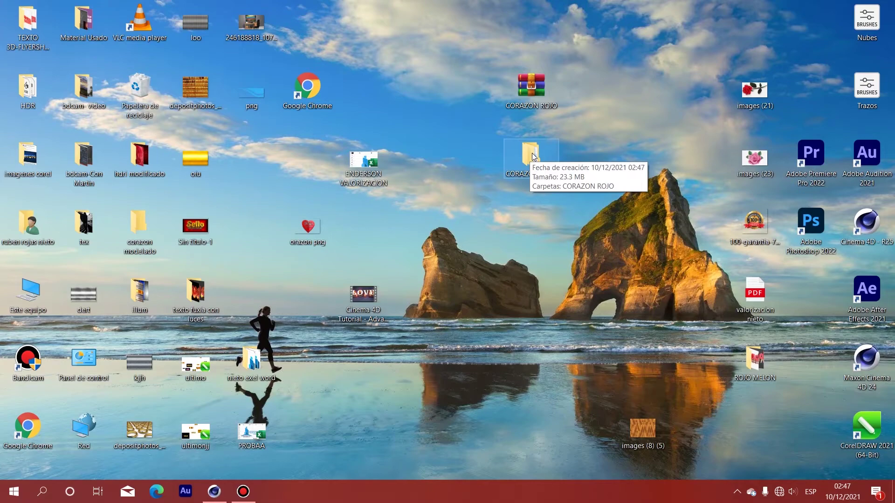
- Open corazon modelado.c4d from the CORAZON ROJO > CORAZON ROJO folder in Cinema 4D
left_click(218, 494)
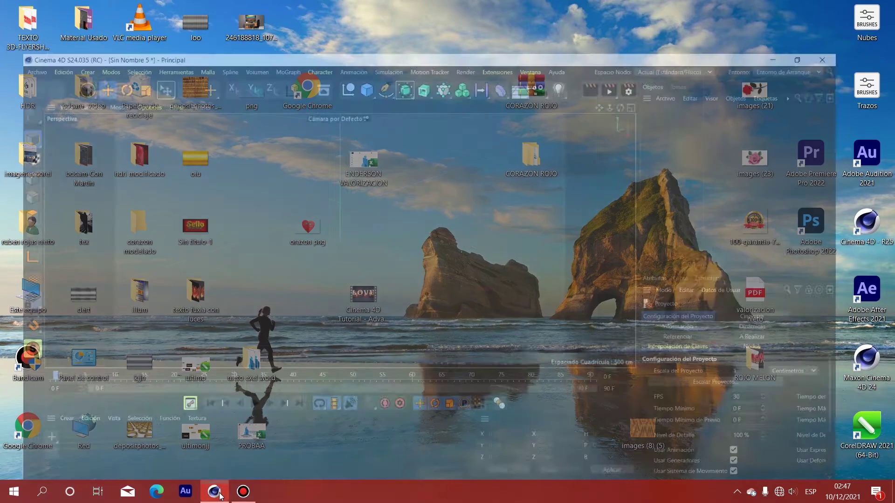
left_click(529, 174)
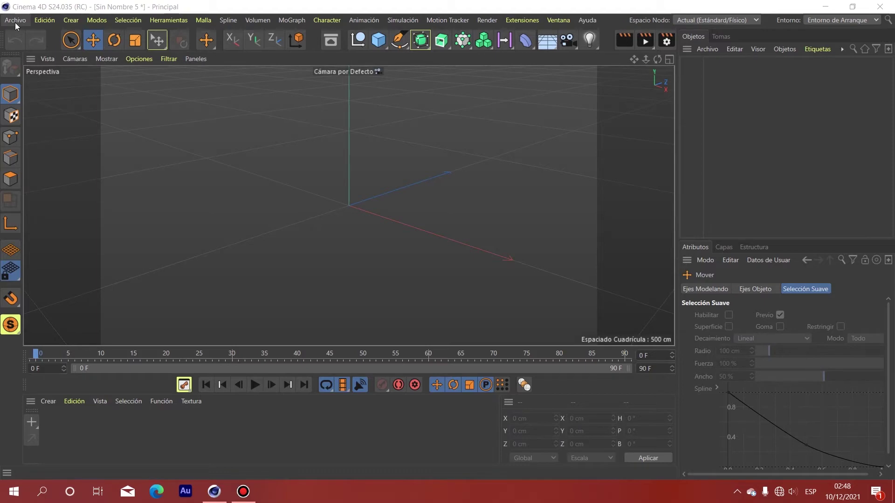
left_click(17, 20)
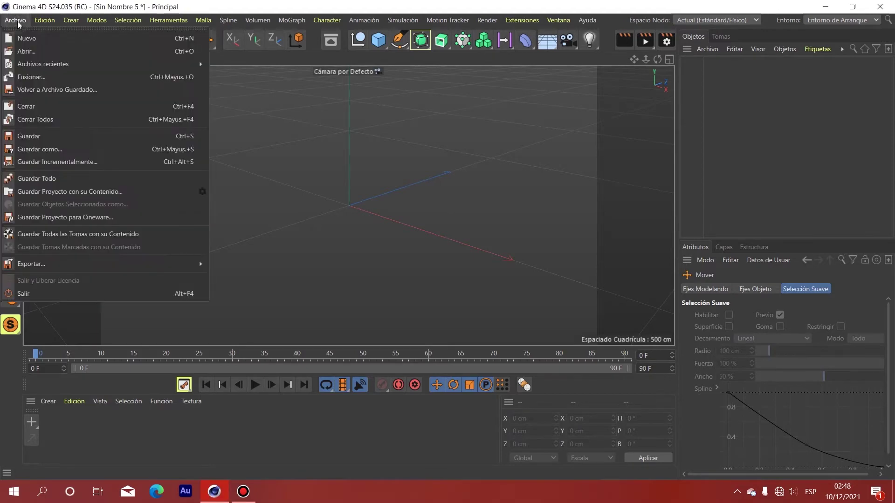
left_click(45, 52)
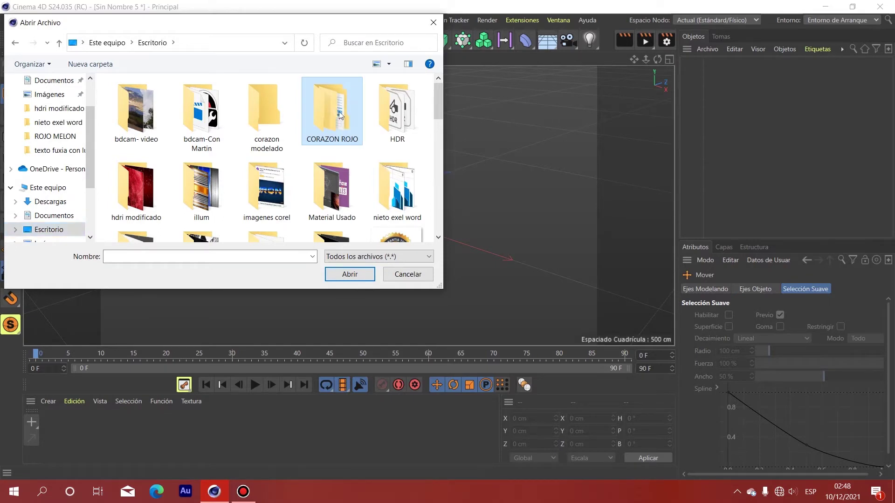
double_click(340, 115)
double_click(169, 104)
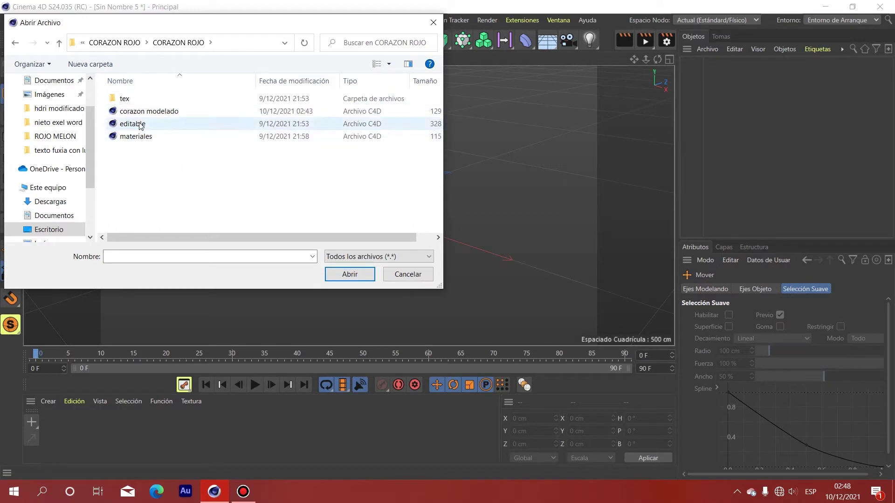
left_click(169, 116)
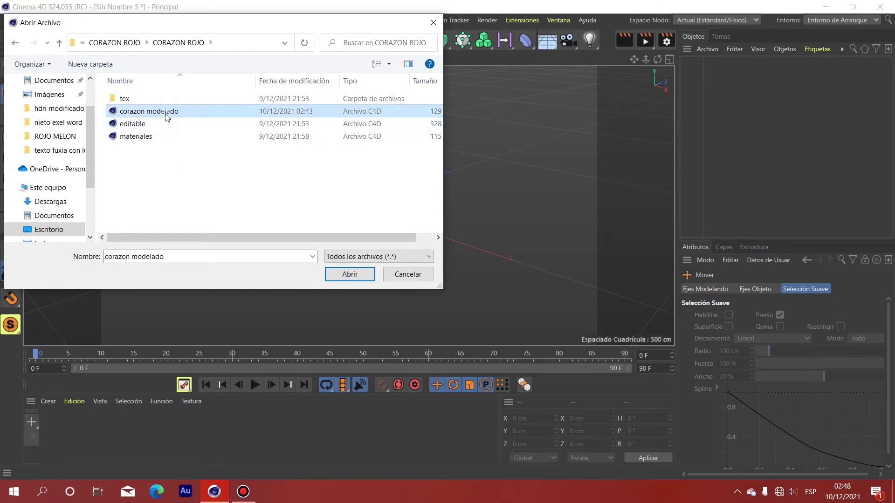
left_click(355, 276)
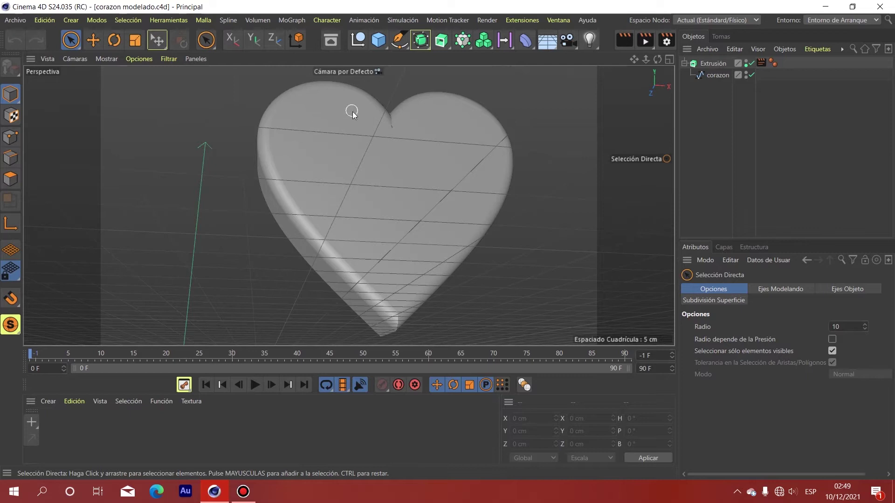
- Load the three materials from the materiales file and apply the red Mat to the Extrusión heart
left_click(49, 402)
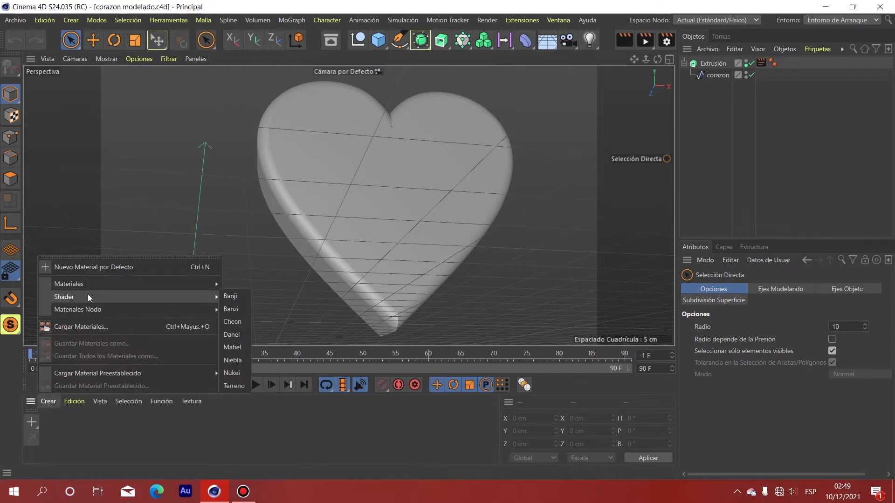
left_click(80, 328)
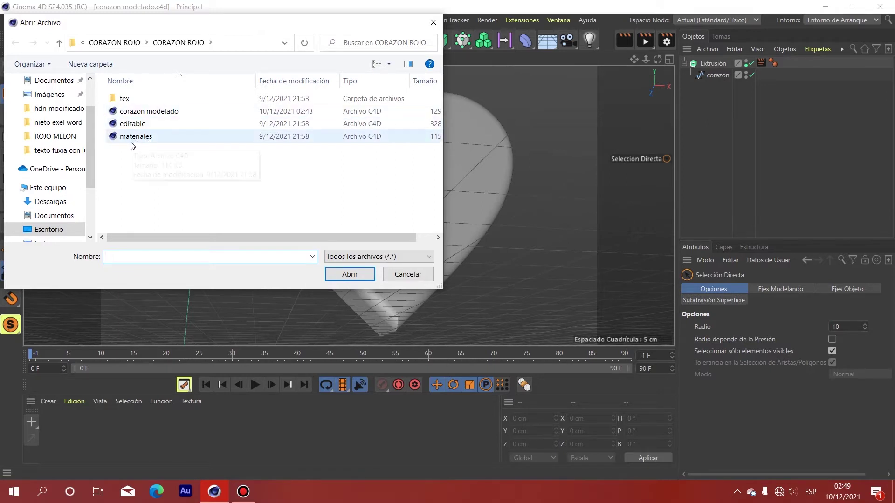
mouse_move(136, 136)
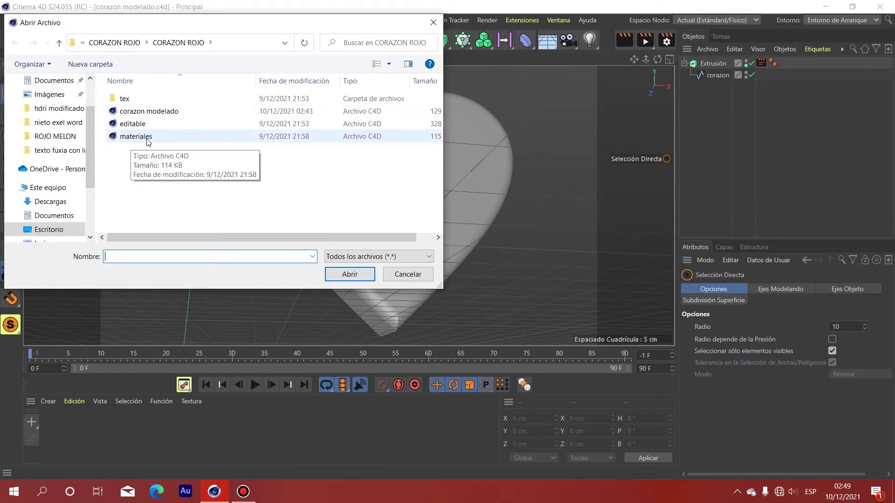
left_click(148, 142)
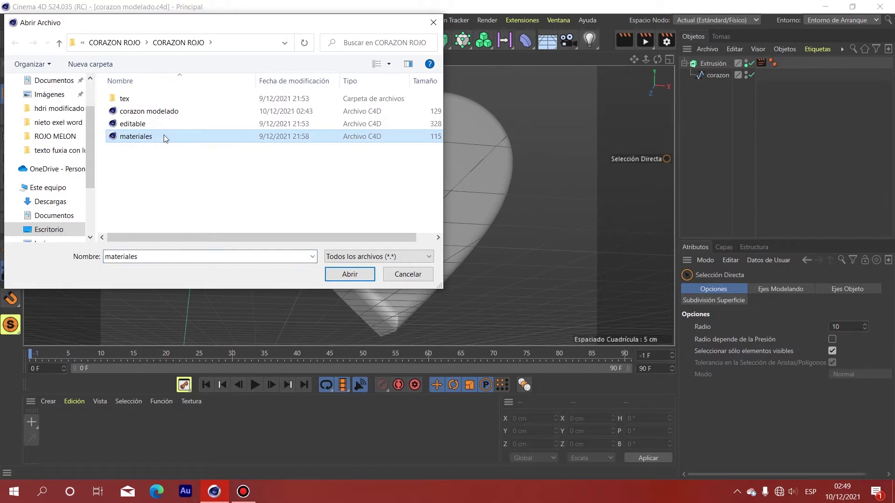
left_click(353, 275)
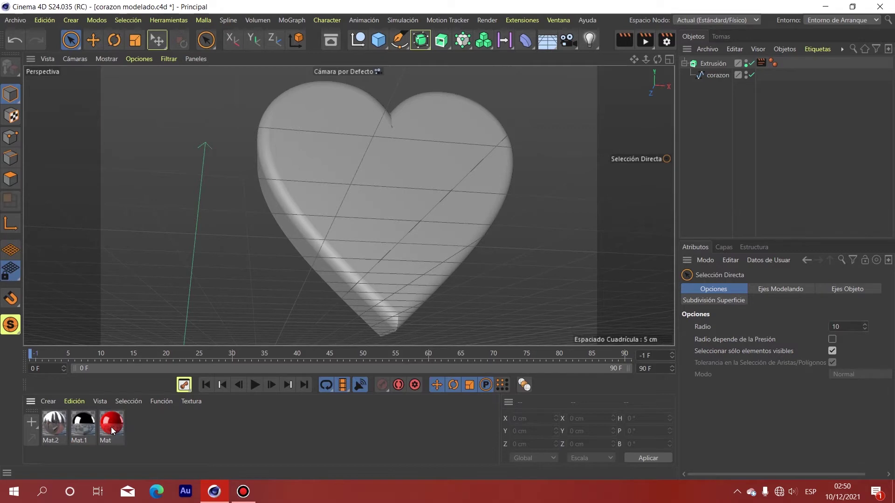
mouse_move(111, 427)
left_mouse_down()
mouse_move(608, 146)
mouse_move(713, 65)
left_mouse_up()
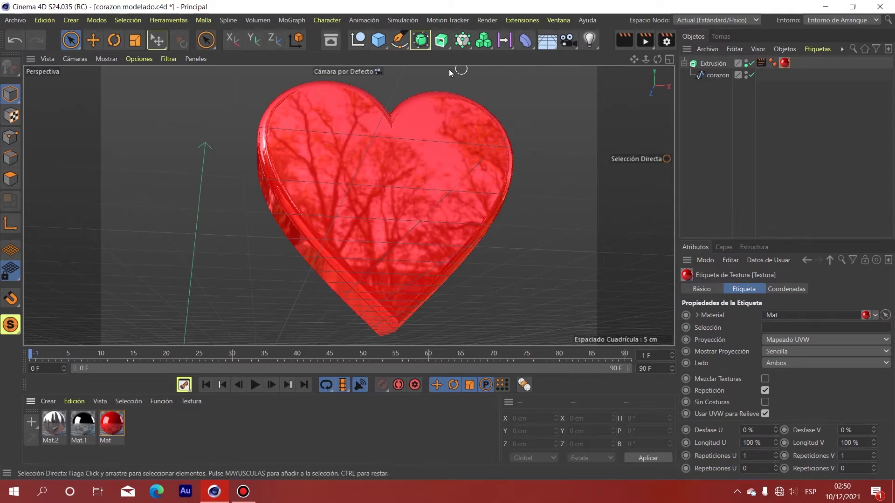
- Add a Texto object, raise it on Y and move it forward to Z -217.056 cm
left_click(386, 47)
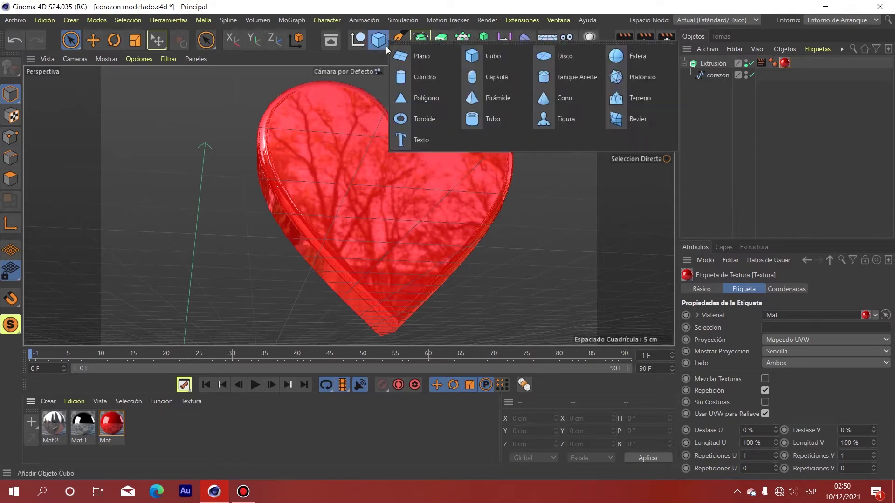
left_click(421, 194)
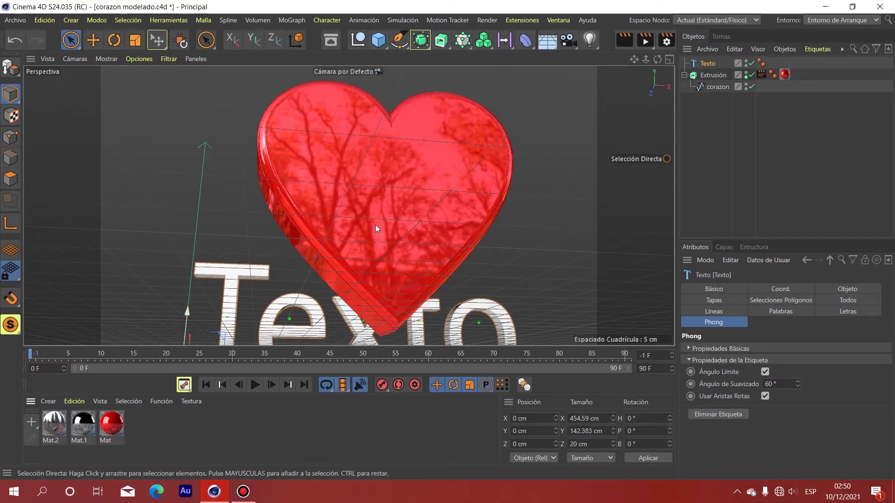
scroll(377, 224, "down", 3)
scroll(367, 241, "down", 3)
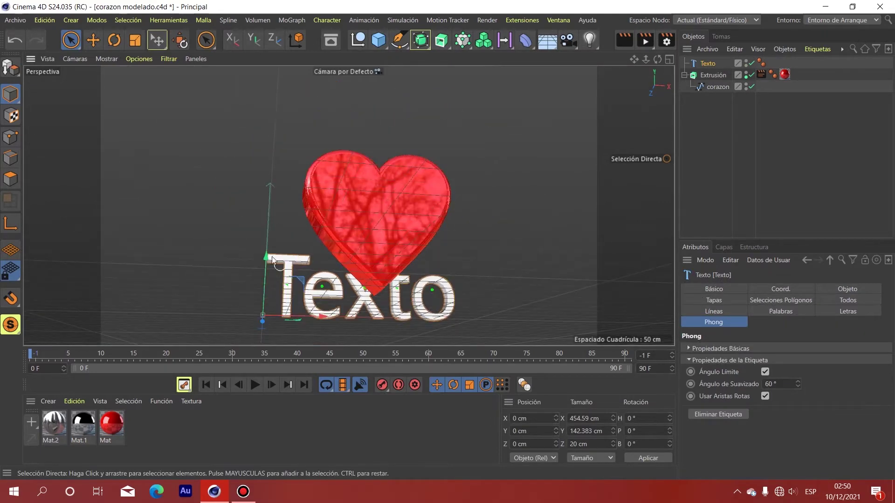
left_click_drag(266, 256, 285, 189)
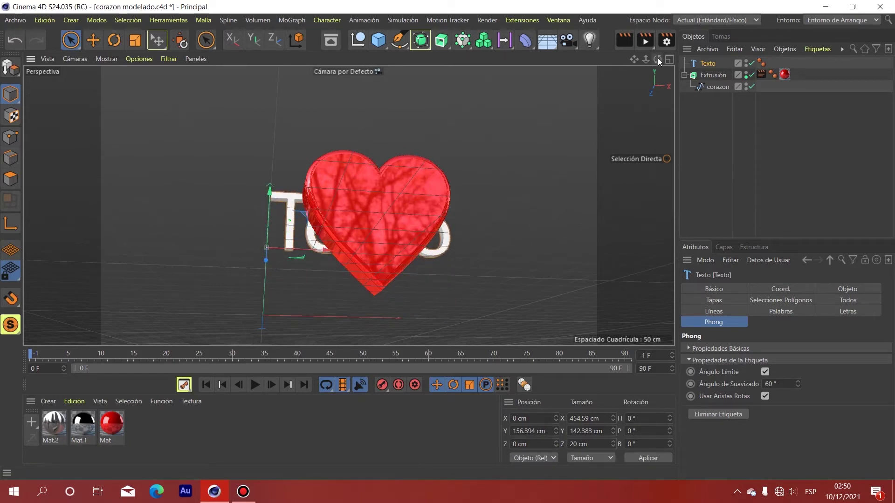
left_click_drag(658, 59, 587, 60)
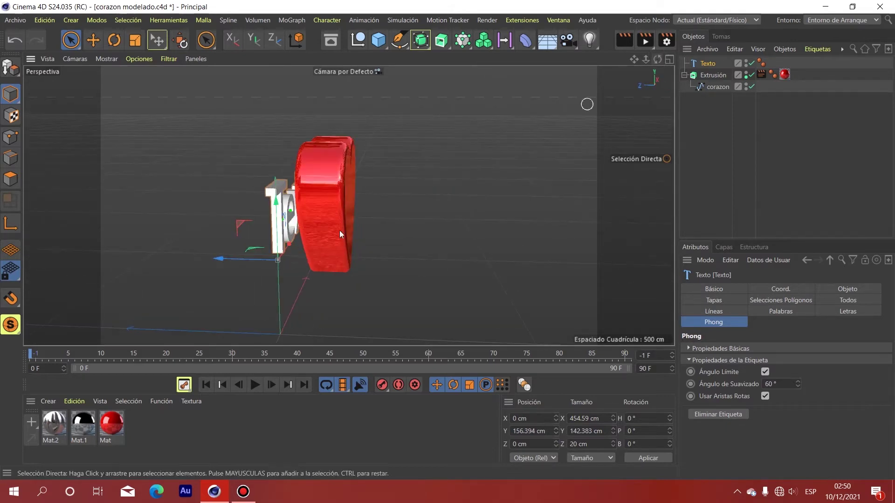
left_click_drag(222, 262, 332, 262)
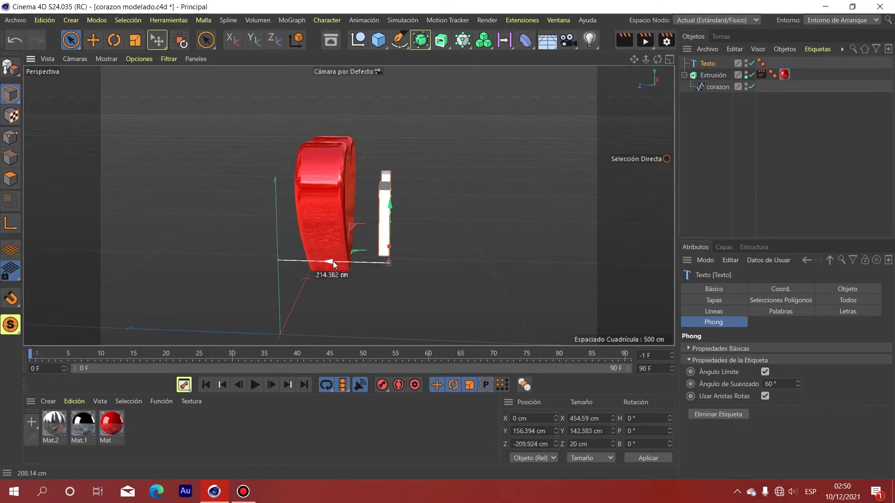
left_click_drag(657, 59, 736, 61)
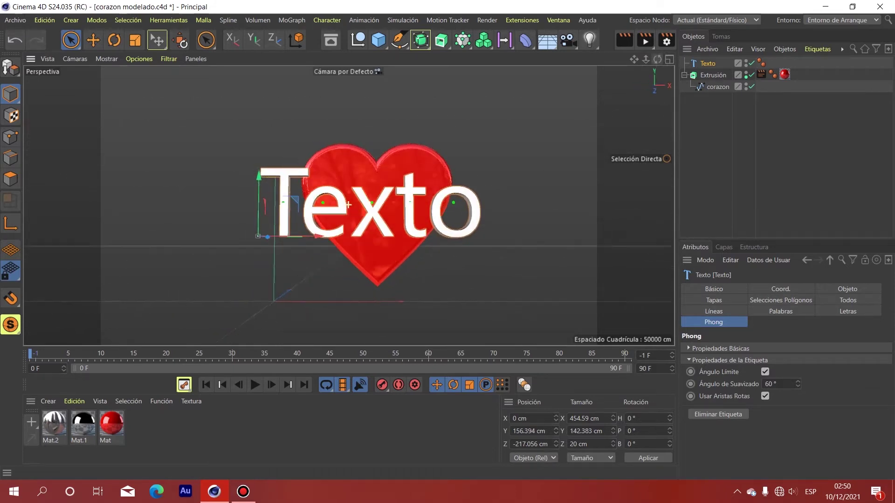
- Replace the default Texto wording with 'Te Amo'
key("ctrl+z")
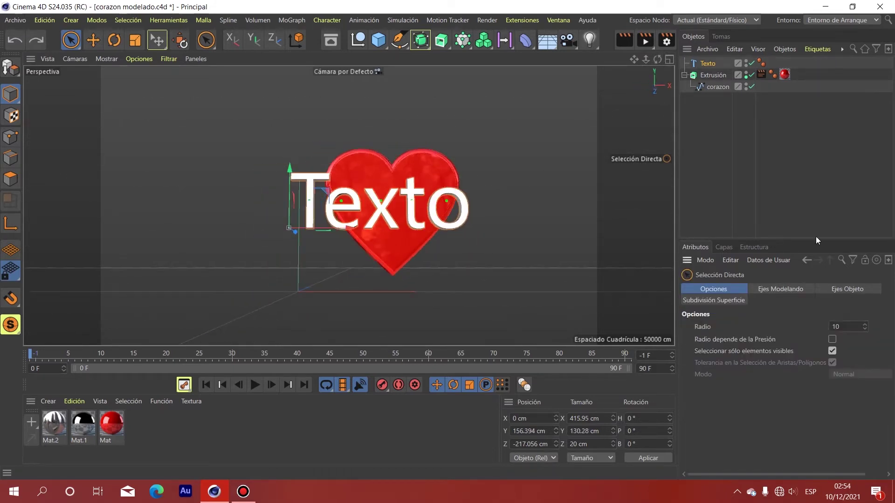
left_click(707, 64)
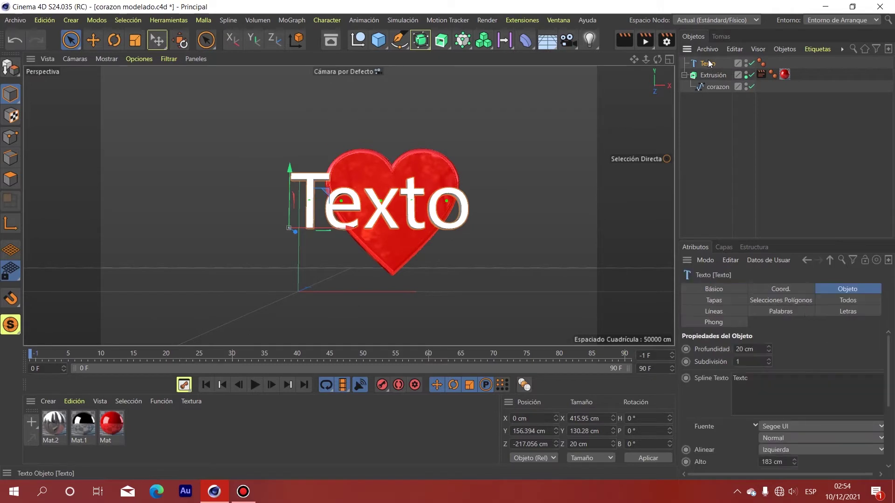
left_click(755, 384)
key("BackSpace")
key("BackSpace")
key("BackSpace")
key("BackSpace")
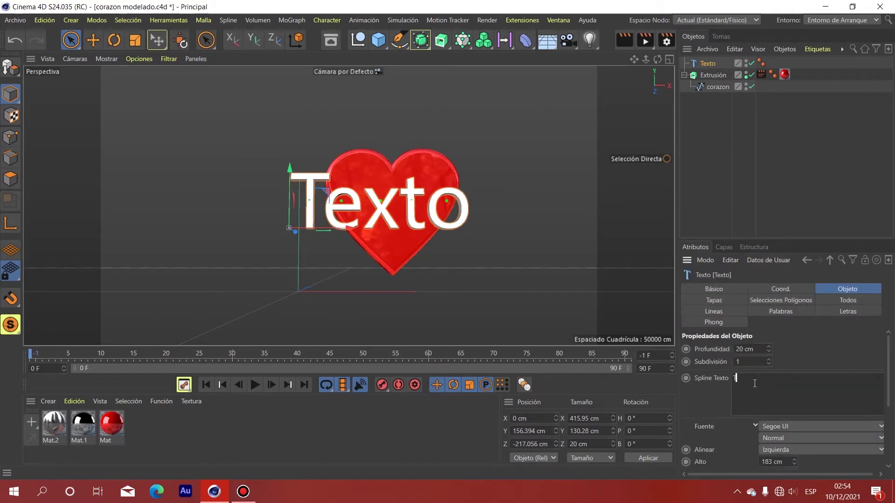
key("BackSpace")
type("Te")
type(" Amo")
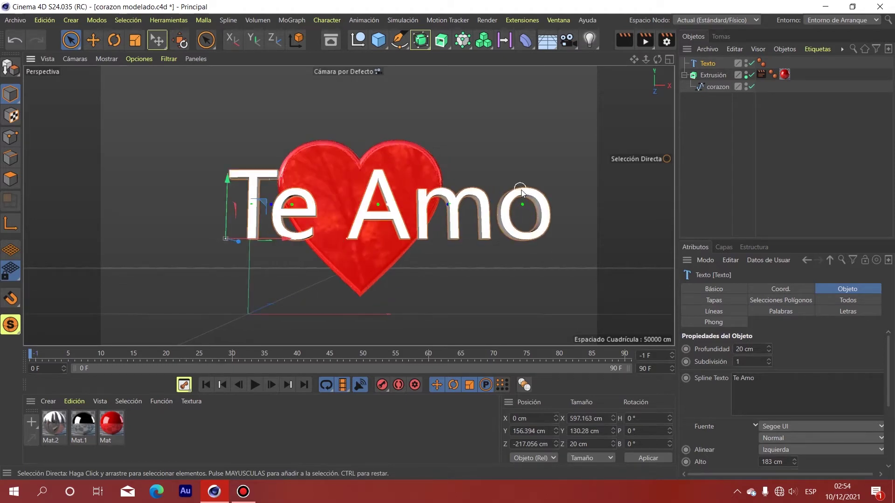
- Set the Te Amo text's font to Headster
left_click(521, 190)
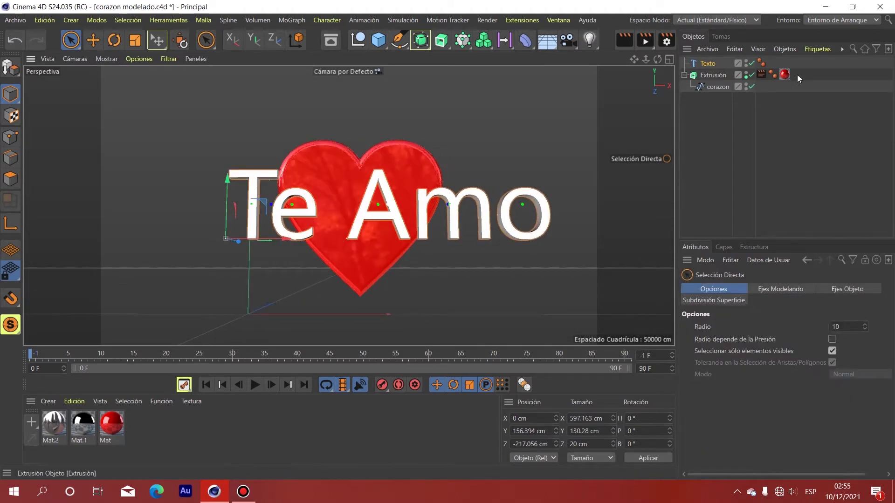
left_click(712, 65)
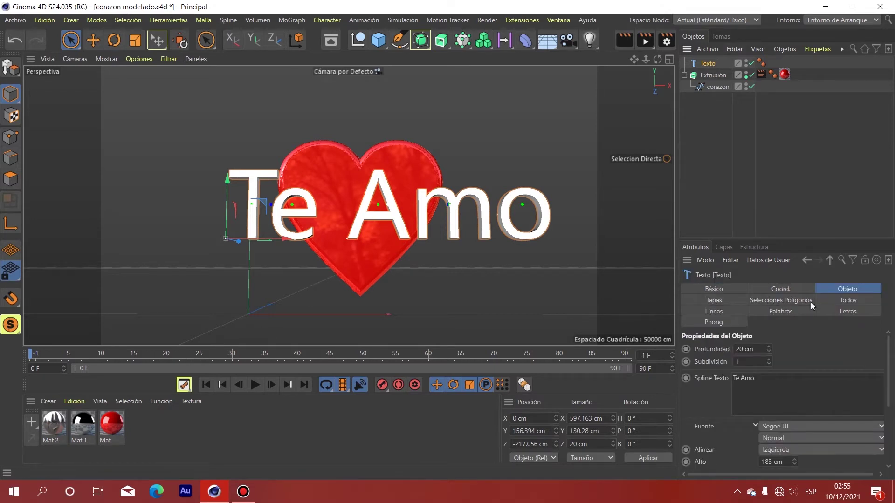
left_click(783, 428)
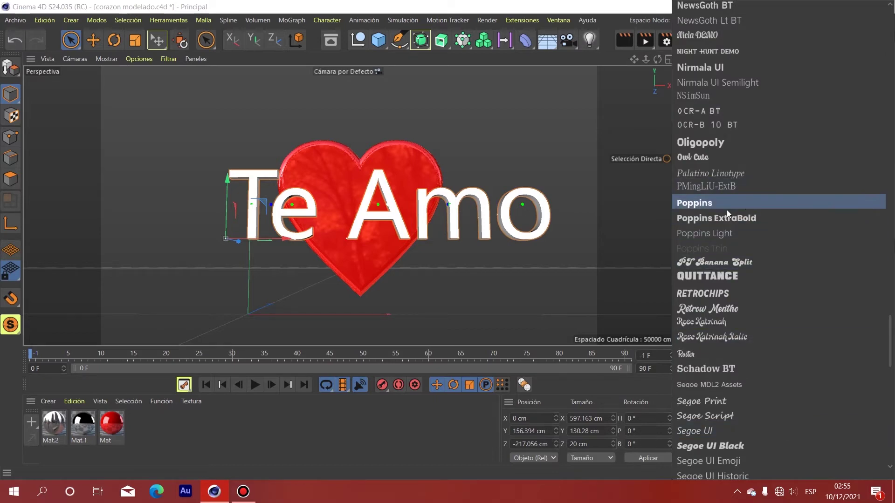
scroll(726, 209, "up", 3)
scroll(726, 210, "up", 5)
scroll(724, 213, "up", 6)
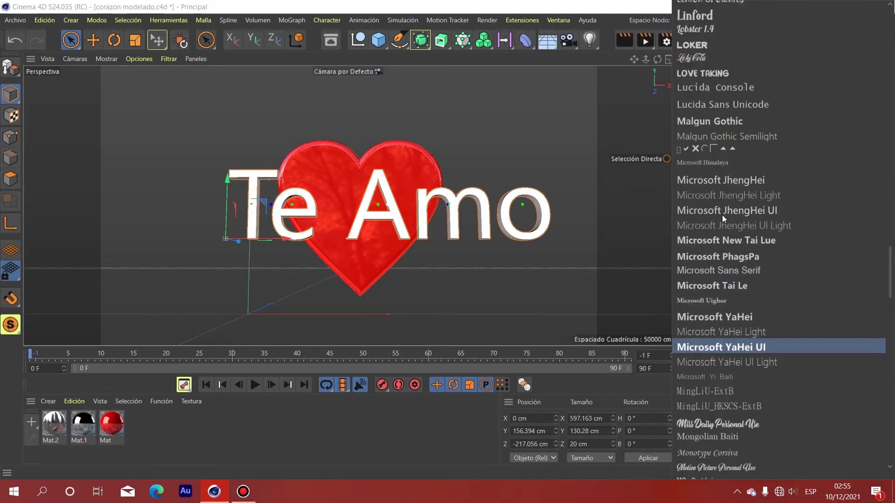
scroll(722, 215, "up", 5)
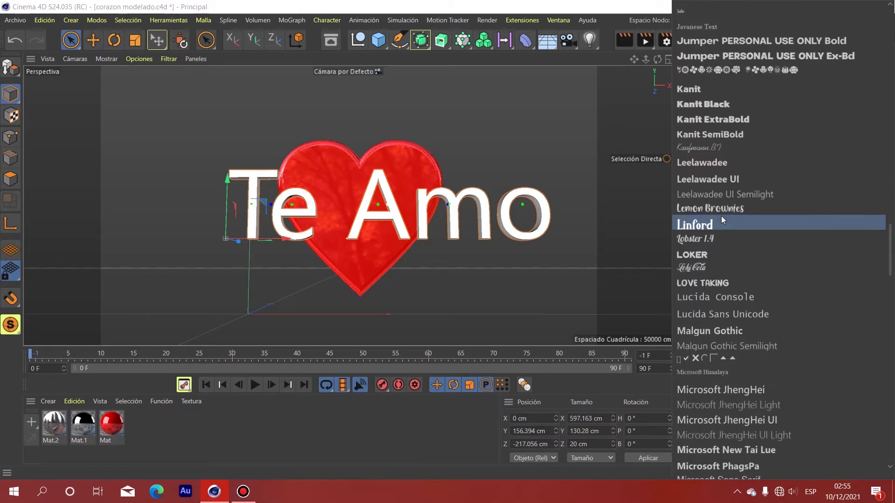
scroll(721, 216, "up", 6)
scroll(720, 217, "up", 2)
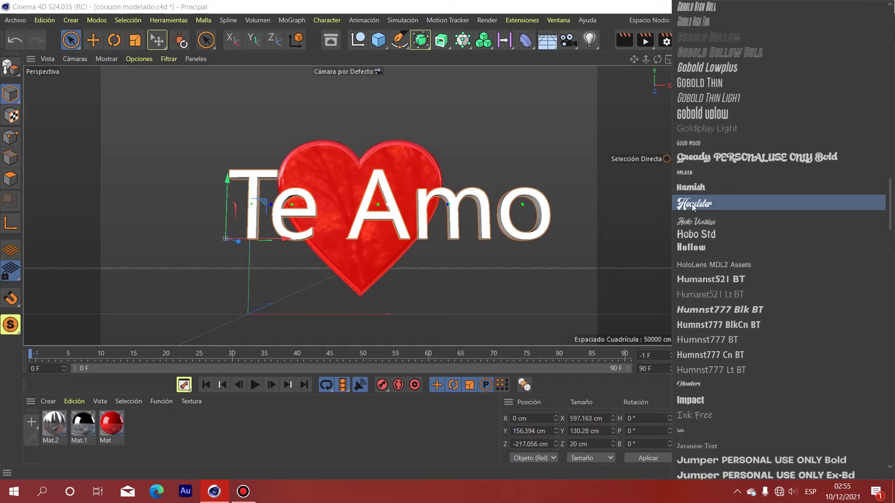
left_click(708, 206)
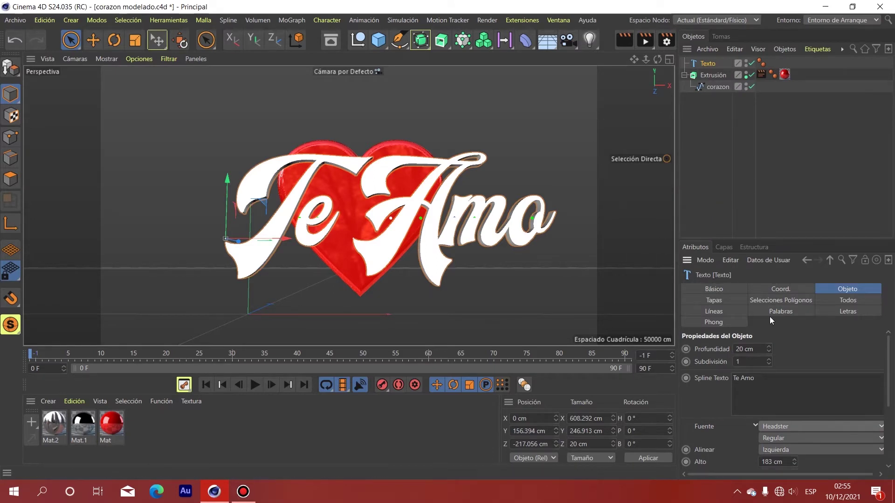
- Set the Te Amo text height (Alto) to 80 cm
left_click_drag(888, 345, 880, 393)
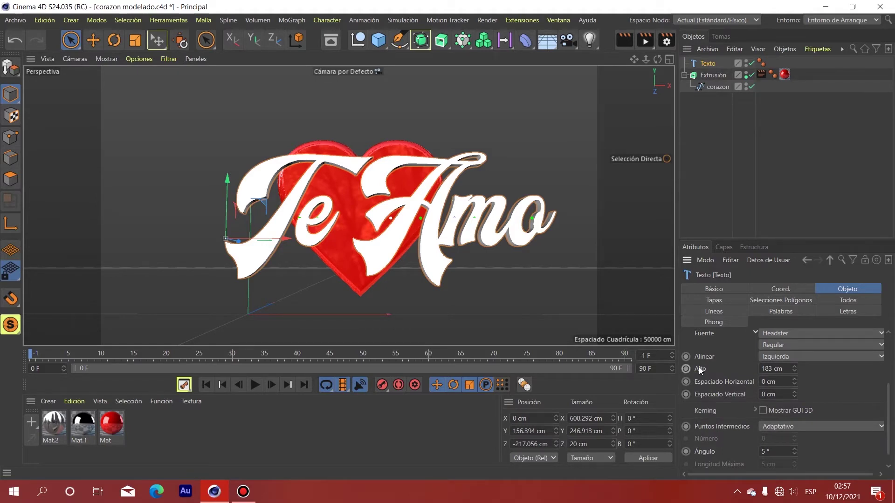
left_click(772, 368)
key("BackSpace")
key("BackSpace")
key("BackSpace")
type("80")
key("Return")
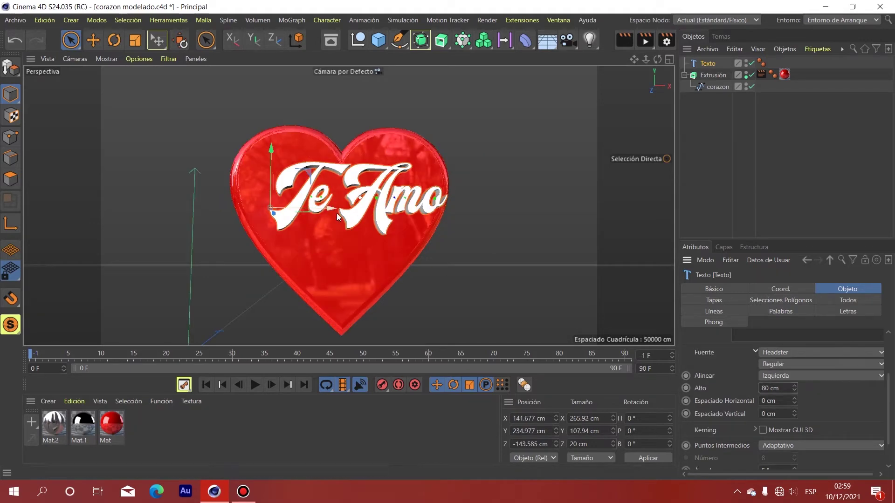
- Centre Te Amo on the heart at X 127.913 cm, Y 228.593 cm
left_click_drag(333, 210, 325, 207)
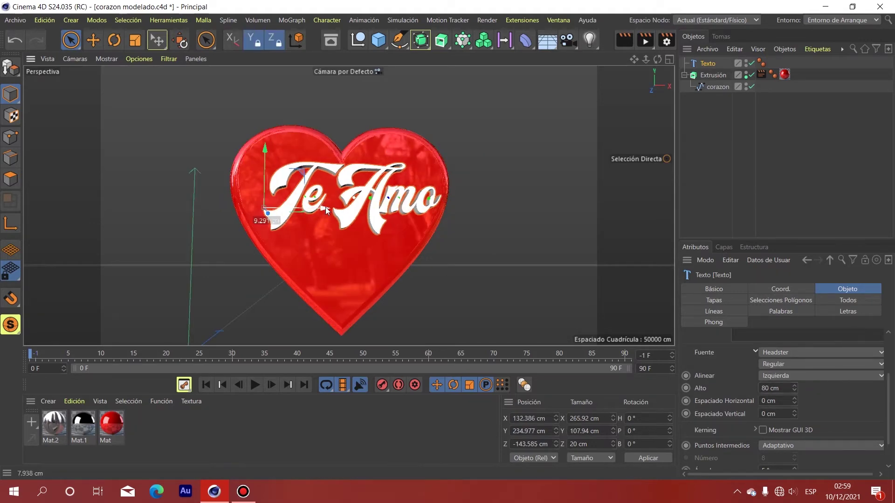
left_click_drag(264, 150, 264, 162)
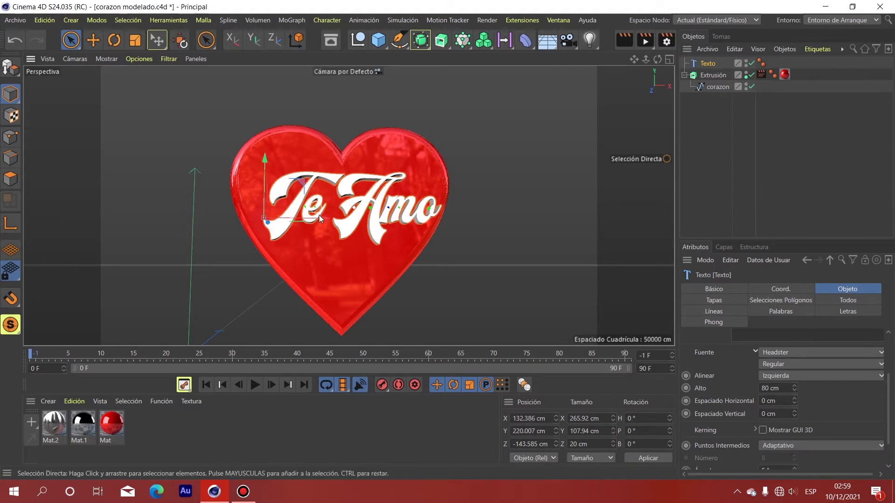
left_click_drag(321, 217, 316, 218)
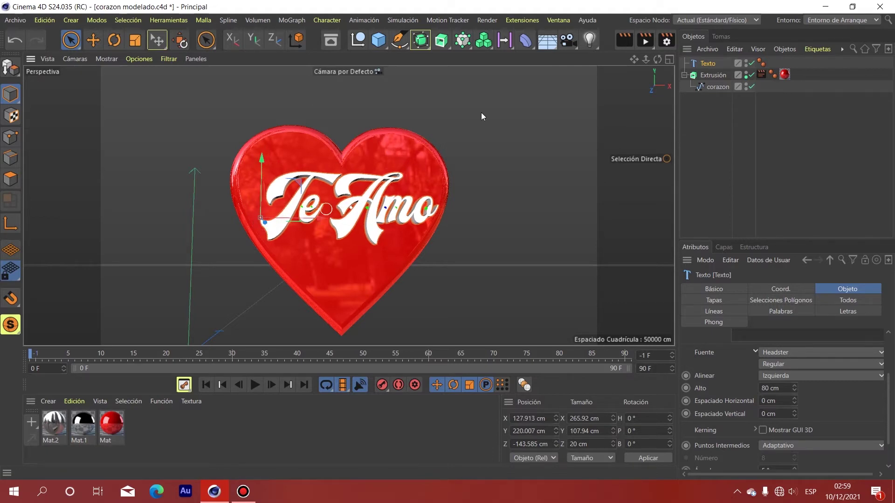
left_click_drag(659, 60, 668, 65)
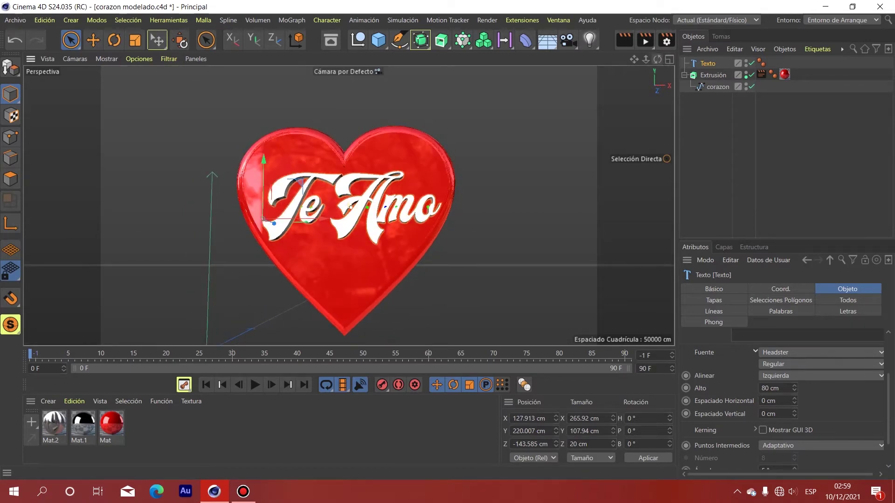
left_click_drag(395, 157, 395, 151)
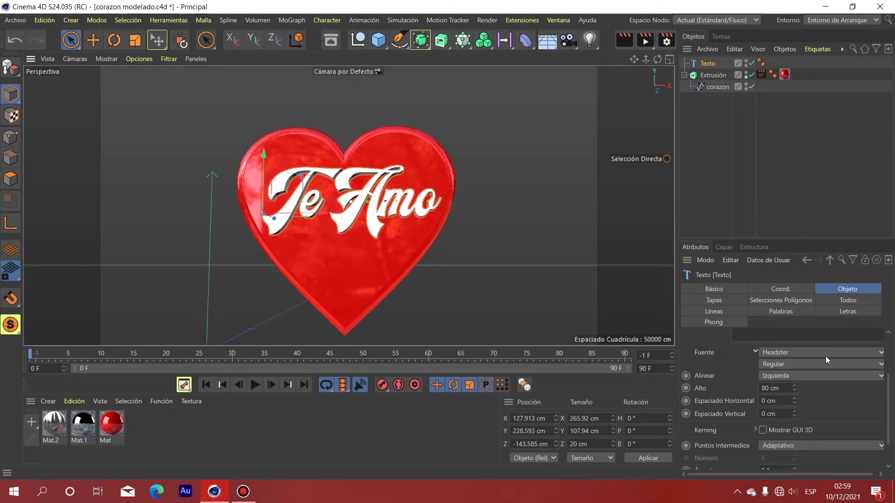
- Give the Te Amo caps a Redondeo bevel of 3.87 cm with 10 segments
left_click(718, 301)
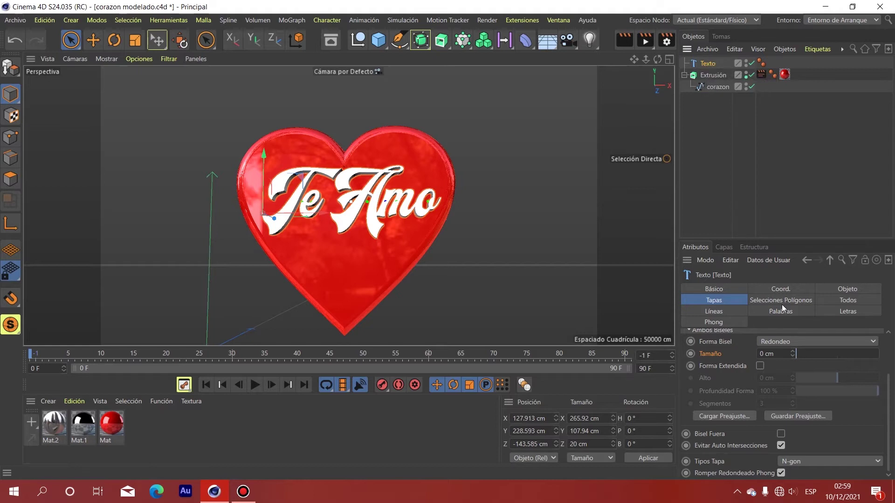
left_click(718, 301)
left_click(792, 341)
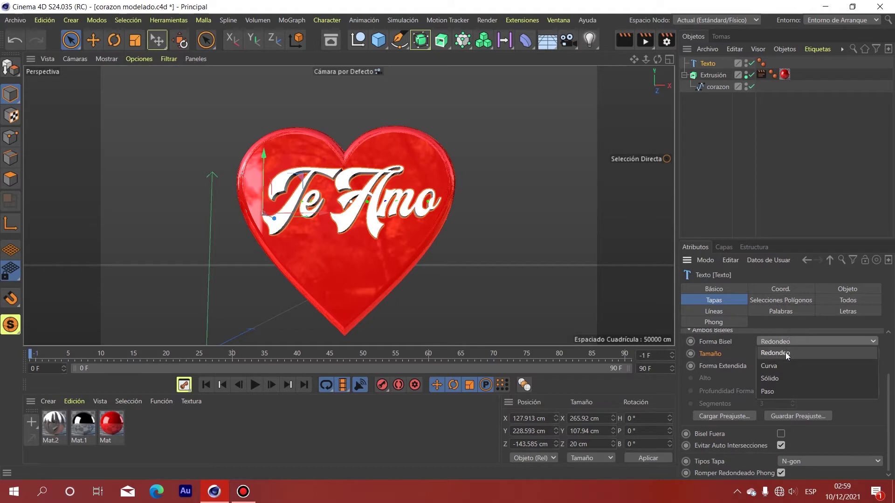
left_click(785, 352)
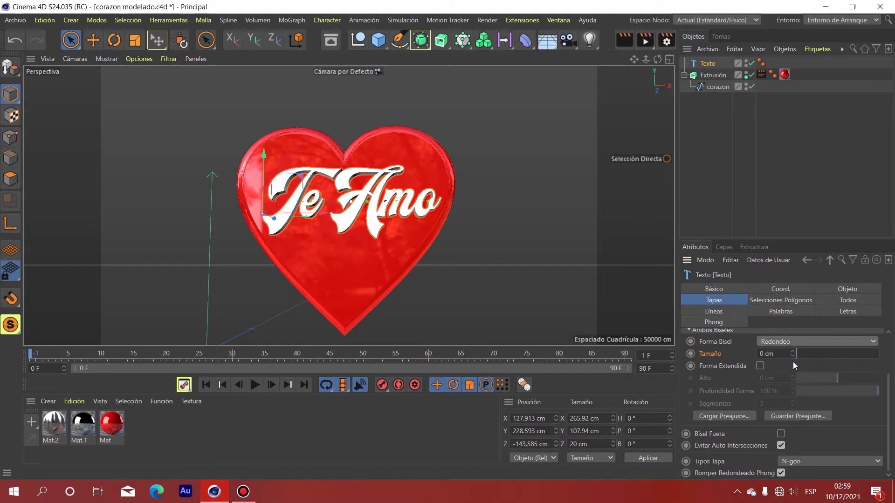
left_click_drag(796, 353, 800, 352)
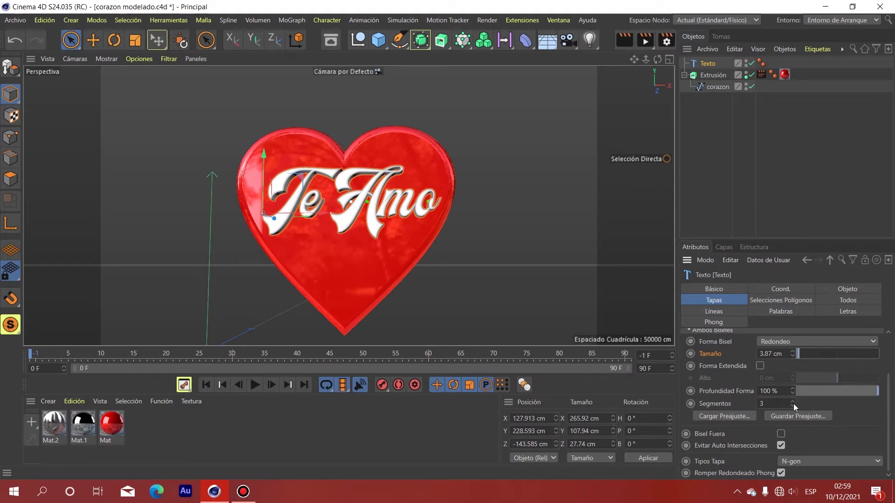
left_click_drag(794, 403, 793, 399)
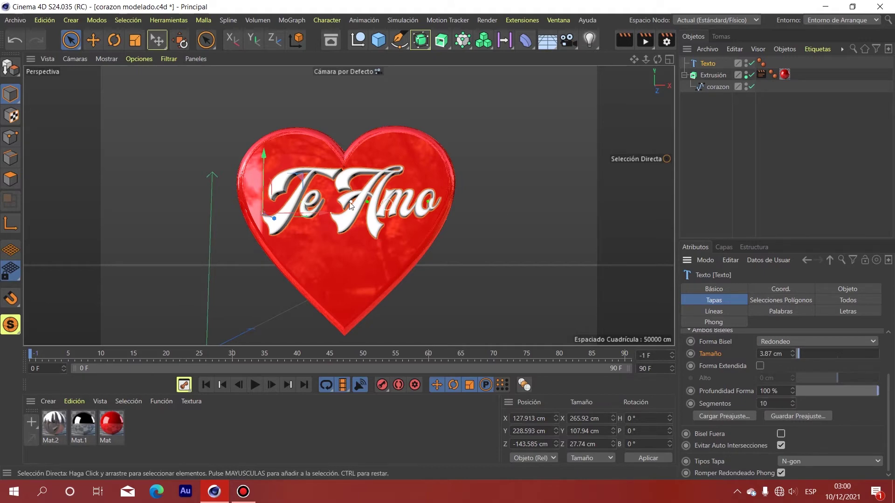
scroll(350, 201, "up", 2)
scroll(354, 196, "up", 2)
scroll(366, 206, "down", 2)
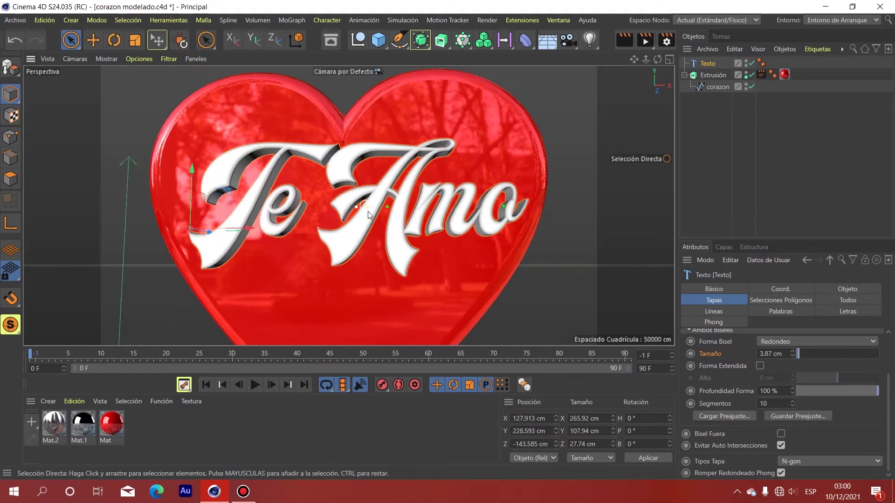
scroll(368, 212, "down", 2)
scroll(370, 215, "down", 2)
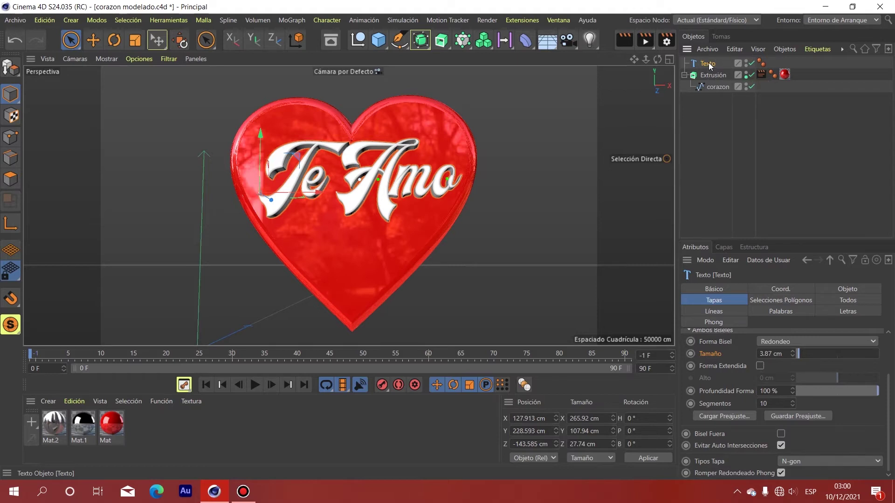
- Duplicate the Te Amo text as Texto.2 and move the copy below the original
left_click_drag(709, 65, 704, 117)
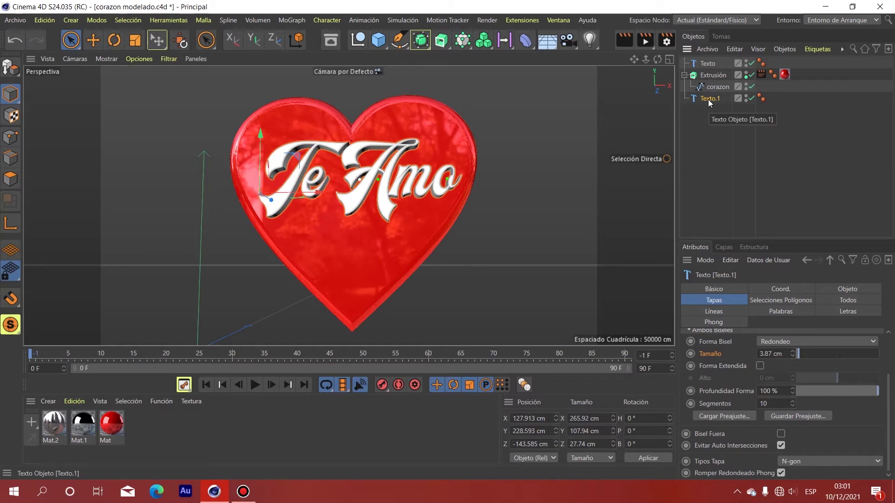
left_click(261, 135)
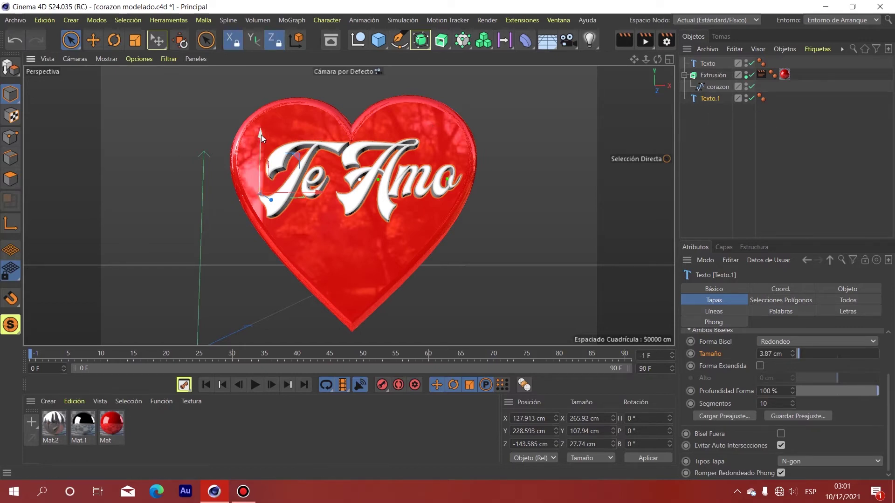
left_click_drag(261, 135, 286, 210)
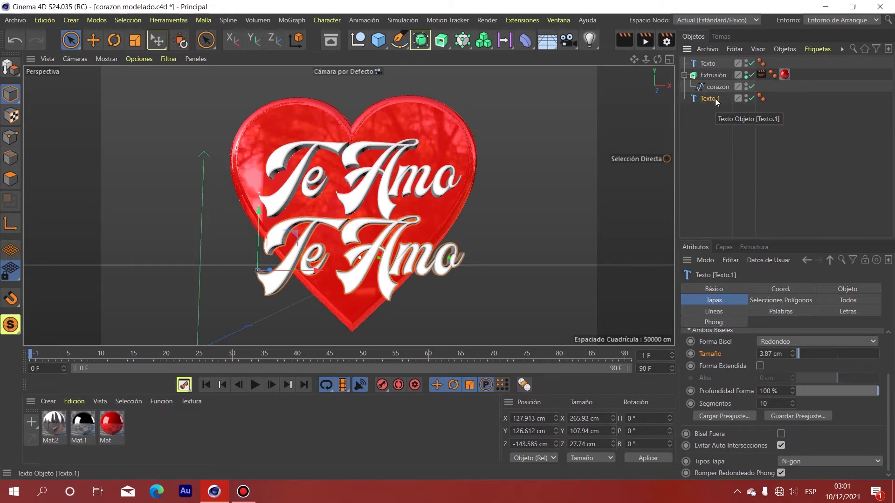
- Rename the text objects so the original is called 'Texto 1'
double_click(713, 99)
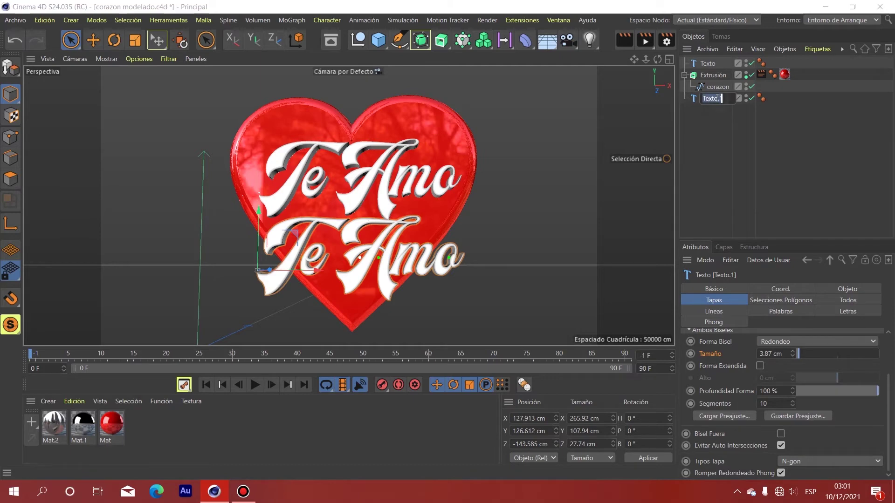
key("BackSpace")
key("Return")
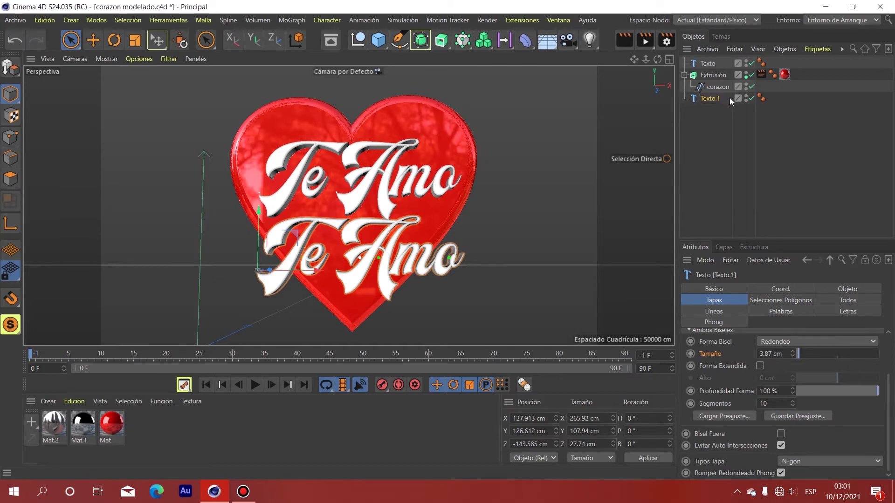
double_click(713, 63)
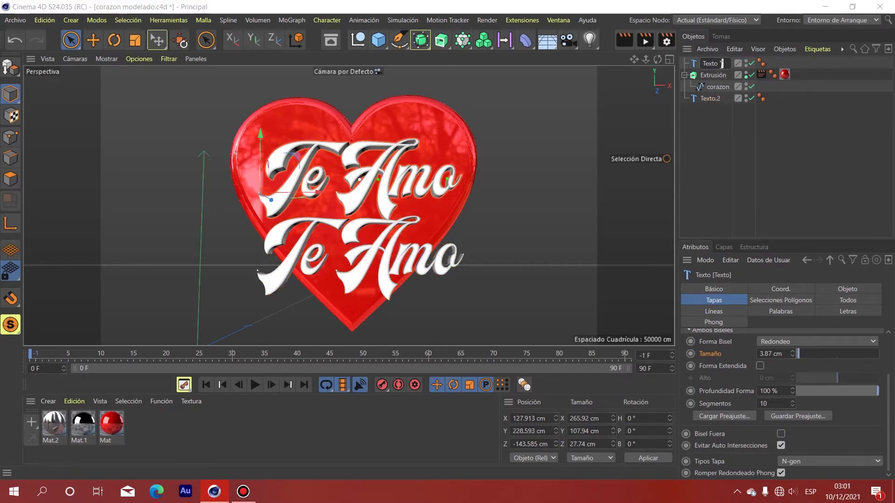
type("1")
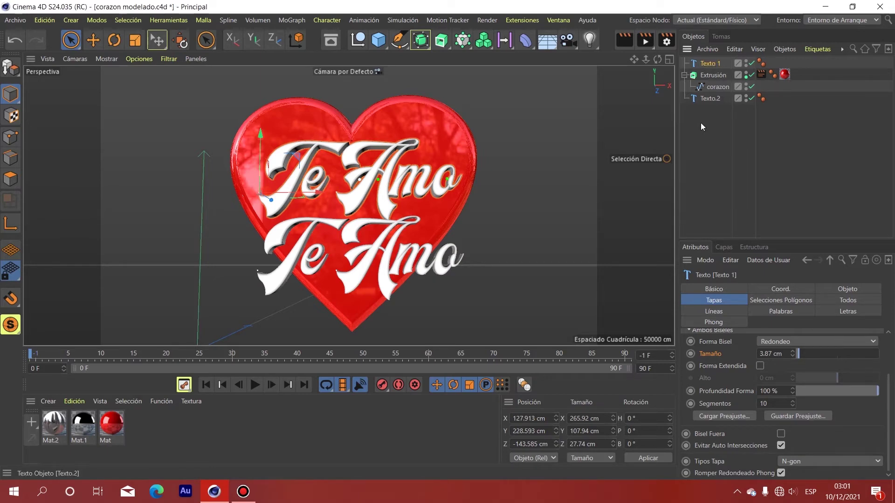
left_click(700, 123)
- Replace Texto.2's wording 'Te Amo' with 'mi amor'
left_click(718, 99)
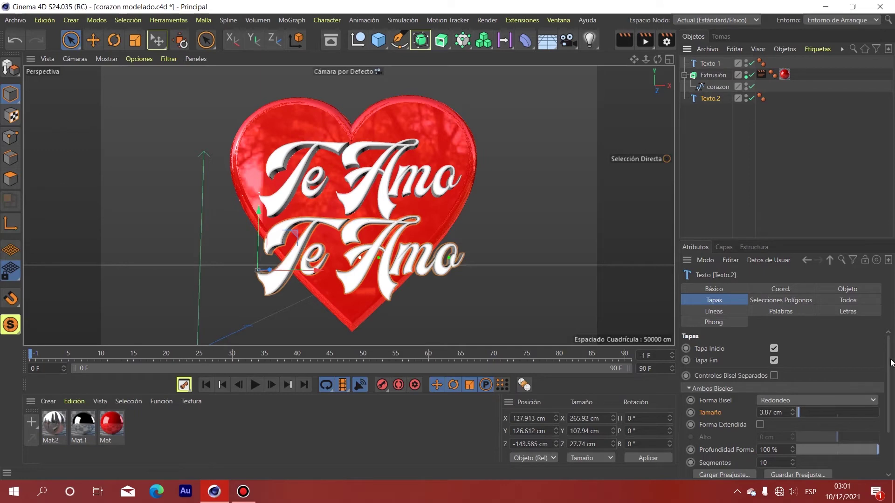
left_click(853, 289)
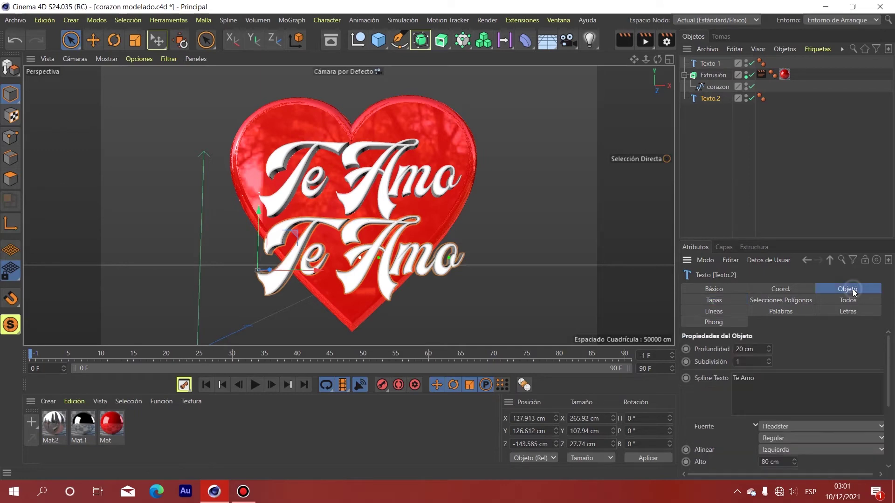
left_click(766, 376)
key("BackSpace")
key("BackSpace")
key("BackSpace")
key("BackSpace")
key("BackSpace")
key("BackSpace")
type("mi ")
type("amor")
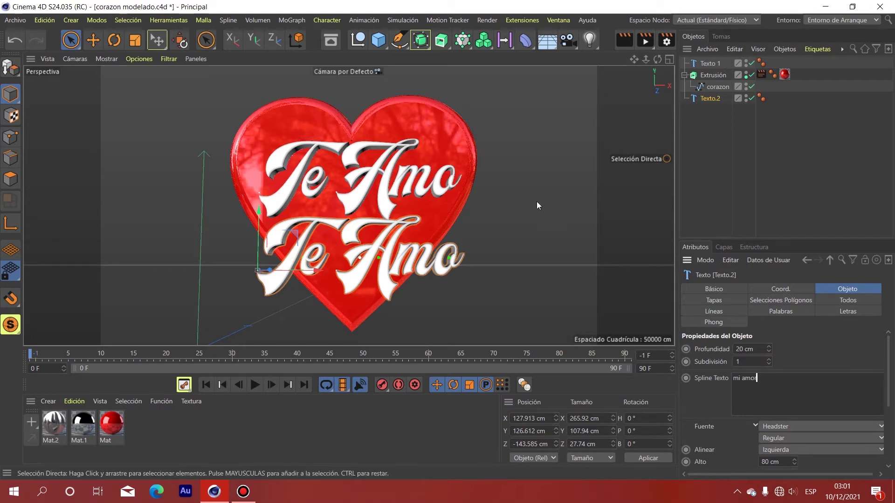
- Set mi amor's height to 50 cm and centre it beneath Te Amo
left_click(486, 155)
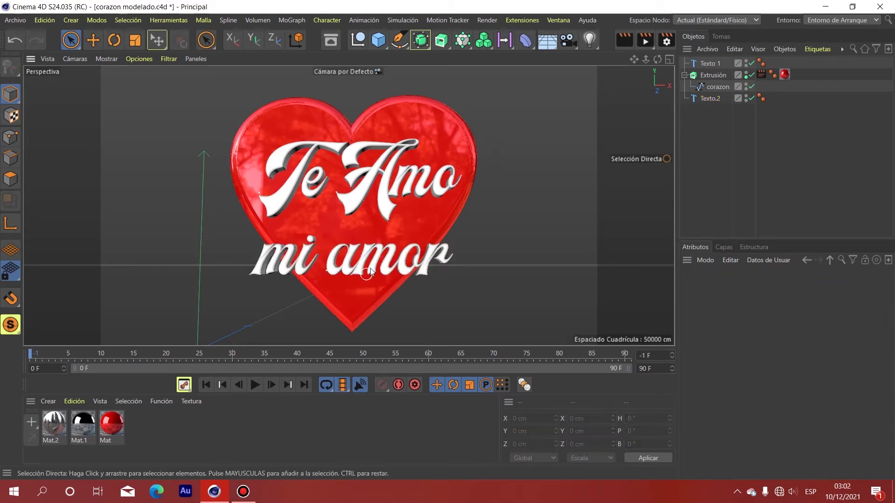
left_click(387, 251)
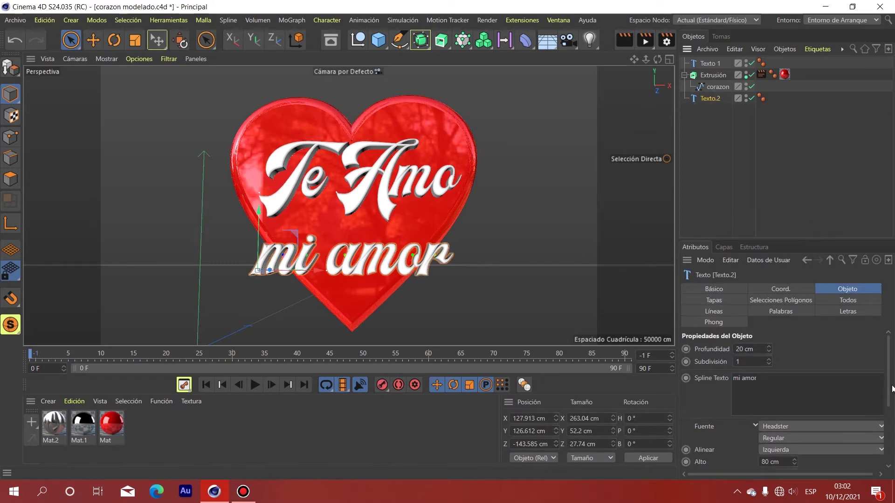
left_click_drag(888, 394, 889, 445)
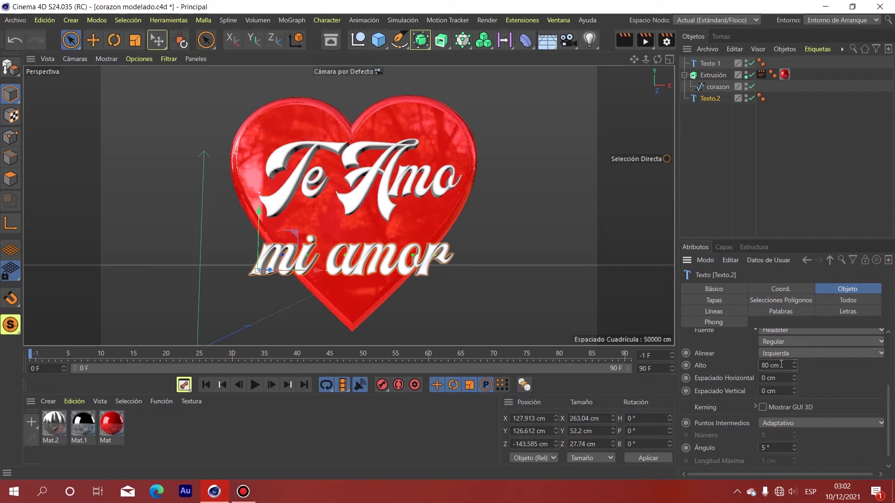
key("BackSpace")
key("BackSpace")
type("50")
key("Return")
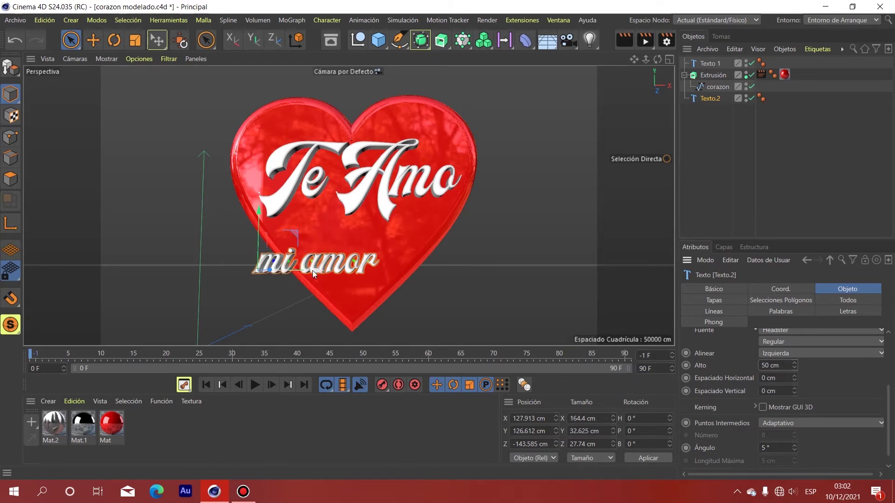
left_click_drag(312, 270, 354, 275)
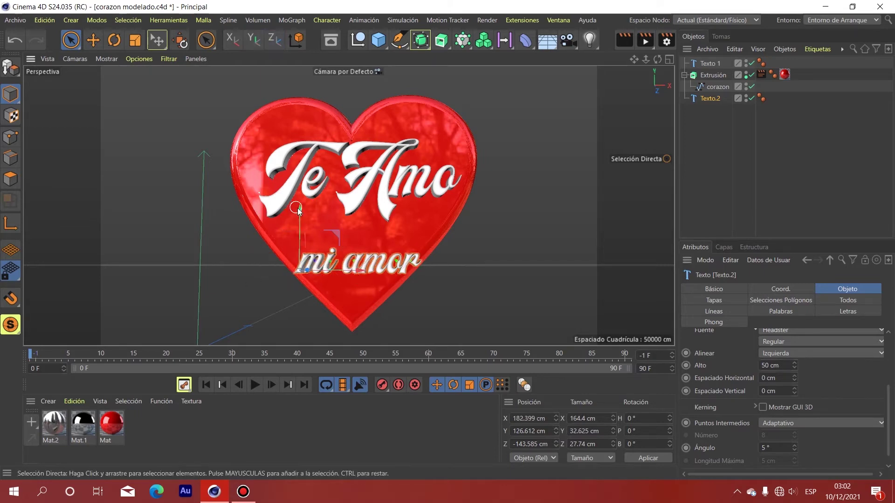
left_click_drag(299, 209, 293, 192)
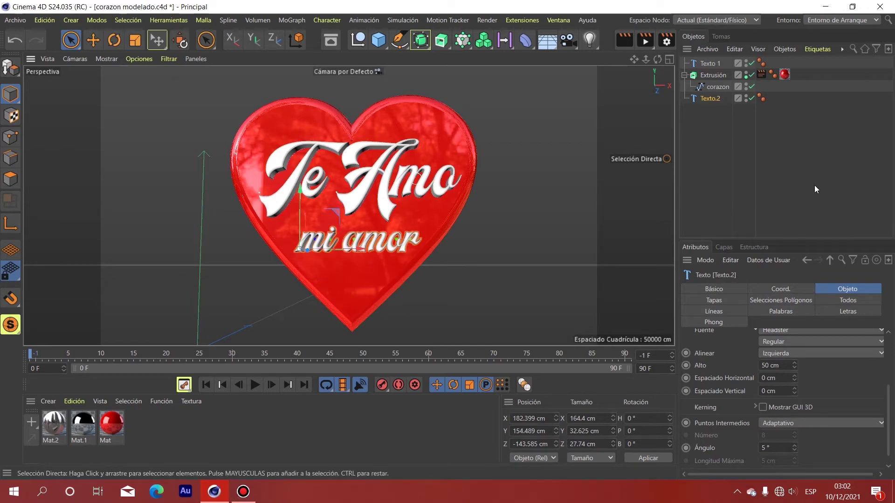
- Change the mi amor text's font to Retrow Mentho
left_click(833, 290)
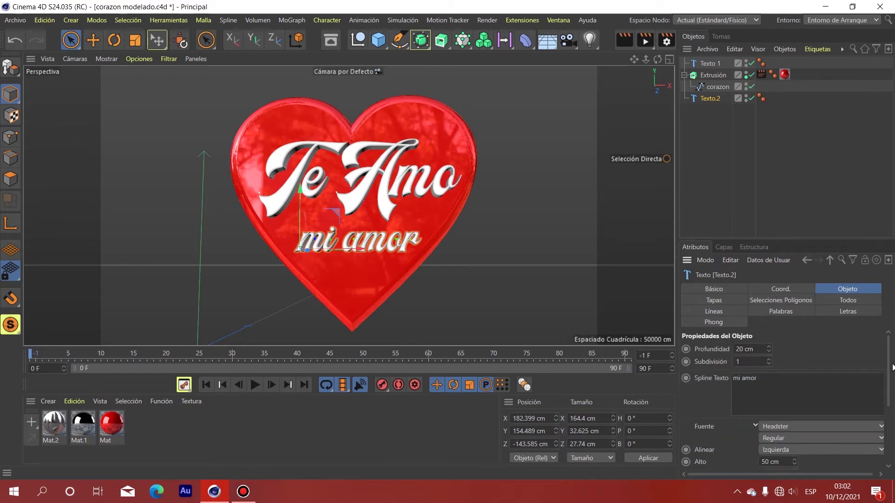
left_click_drag(890, 369, 888, 392)
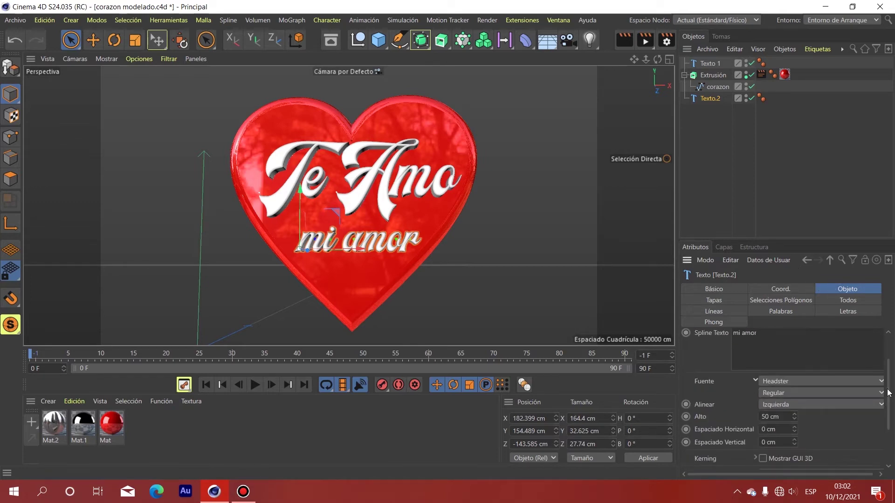
left_click(795, 383)
scroll(746, 364, "down", 2)
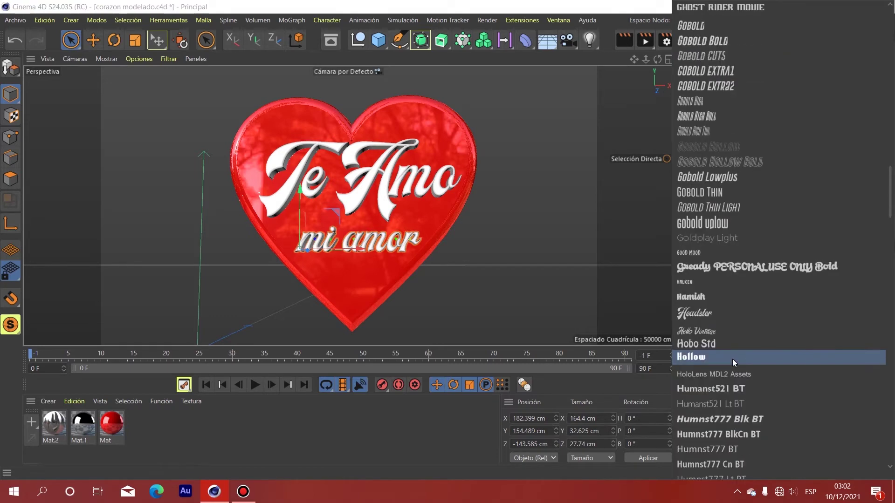
scroll(732, 359, "down", 2)
scroll(727, 366, "down", 6)
scroll(726, 369, "down", 2)
scroll(726, 370, "down", 2)
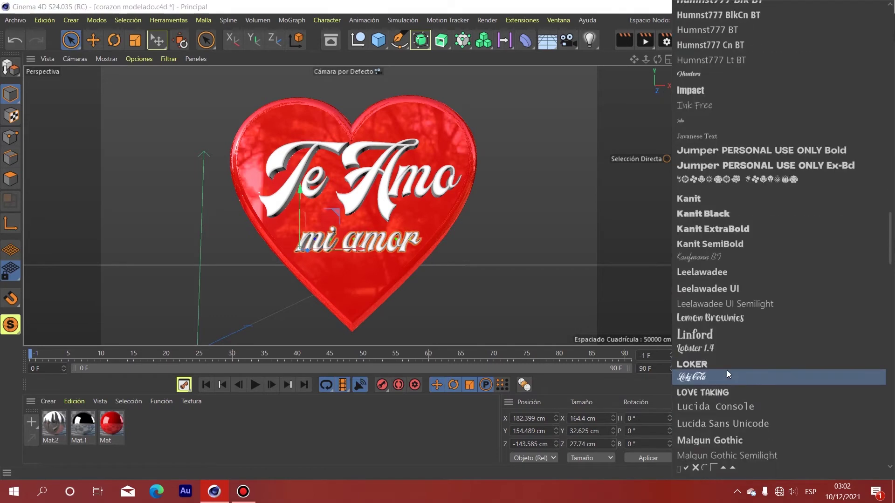
scroll(726, 372, "down", 2)
scroll(727, 374, "down", 4)
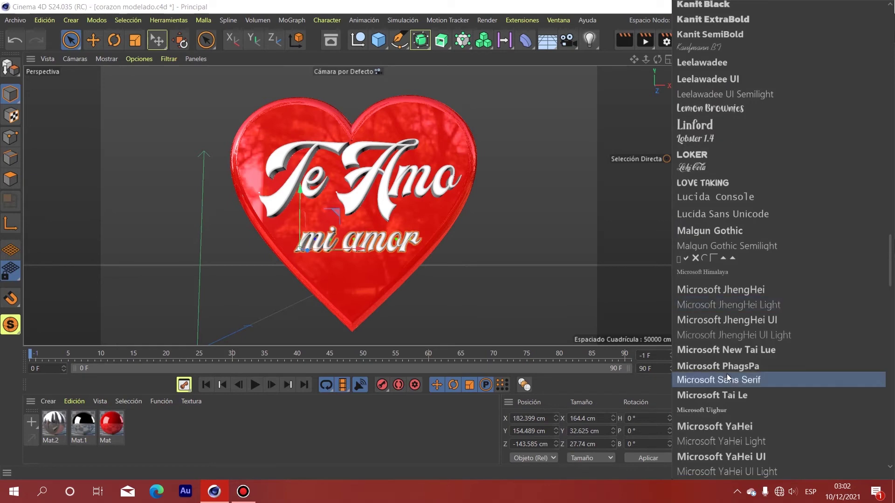
scroll(726, 373, "down", 5)
scroll(726, 374, "down", 1)
scroll(727, 374, "down", 4)
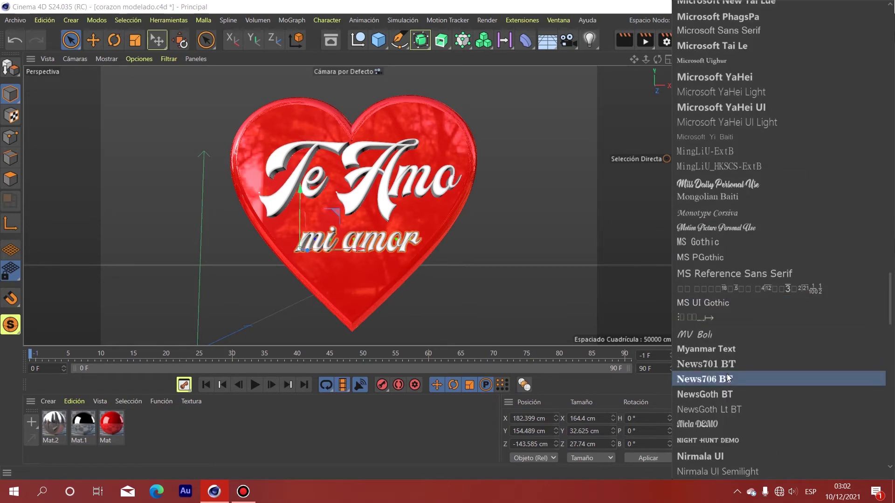
scroll(726, 374, "down", 4)
scroll(726, 375, "down", 2)
scroll(726, 375, "down", 4)
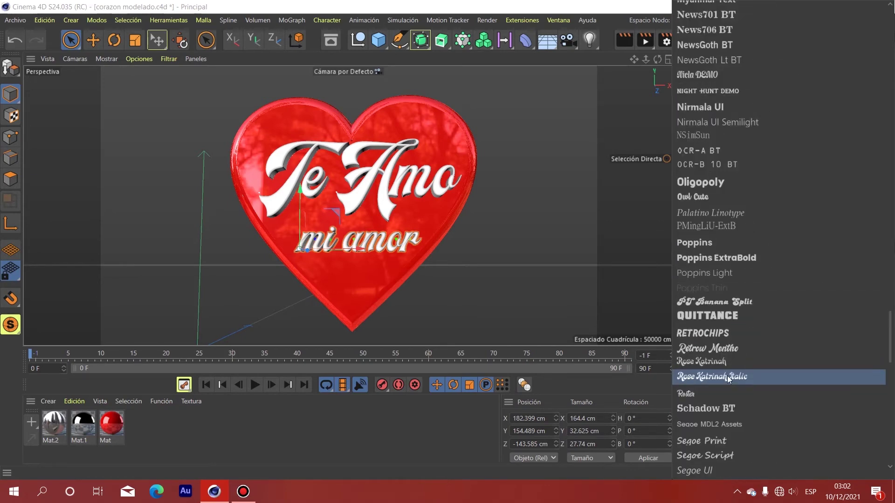
left_click(719, 352)
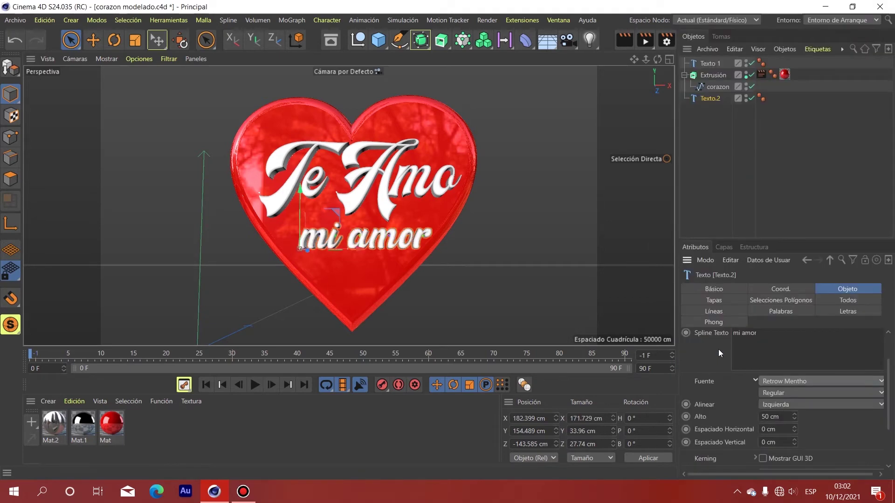
- Apply the chrome Mat.1 material to Texto 1 ('Te Amo') and Texto.2 ('mi amor')
left_click(712, 132)
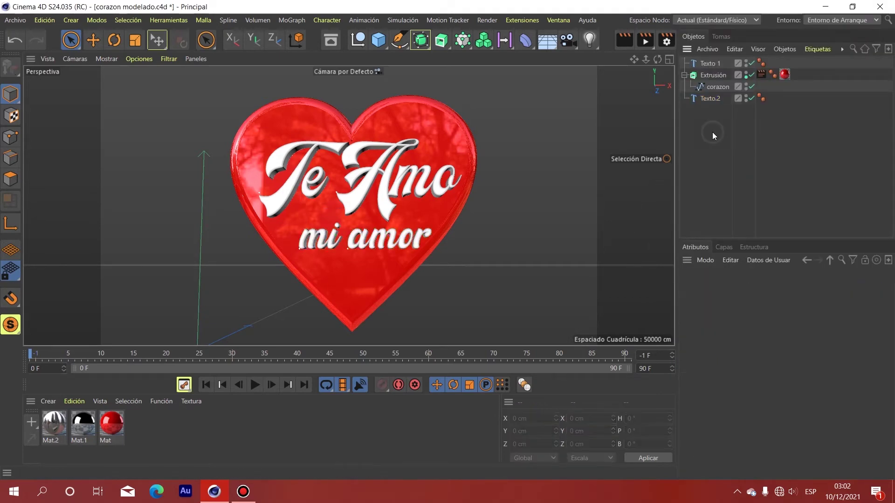
left_click_drag(346, 134, 318, 196, "alt")
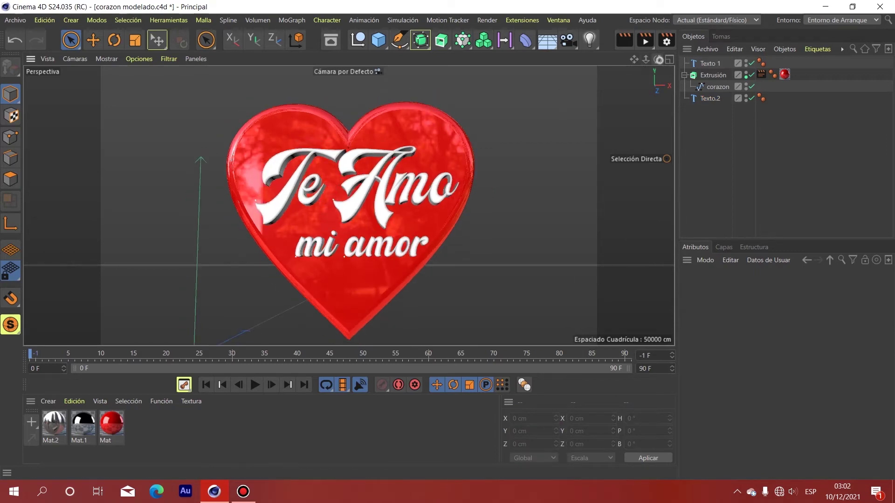
mouse_move(657, 59)
left_mouse_down()
mouse_move(583, 88)
mouse_move(629, 89)
mouse_move(602, 98)
mouse_move(601, 82)
left_mouse_up()
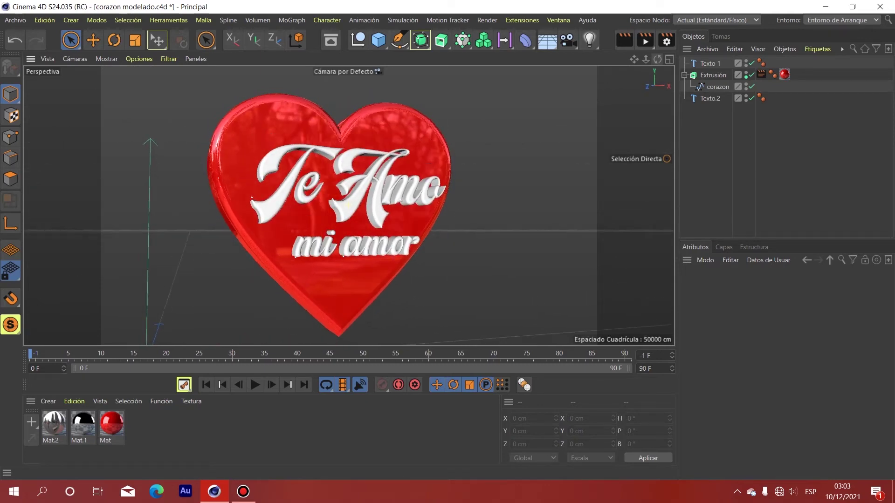
left_click(82, 423)
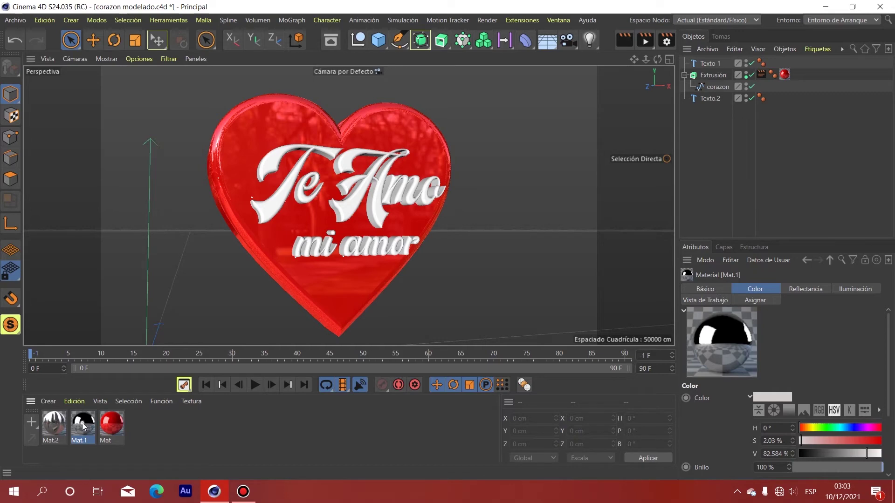
left_click_drag(83, 425, 703, 65)
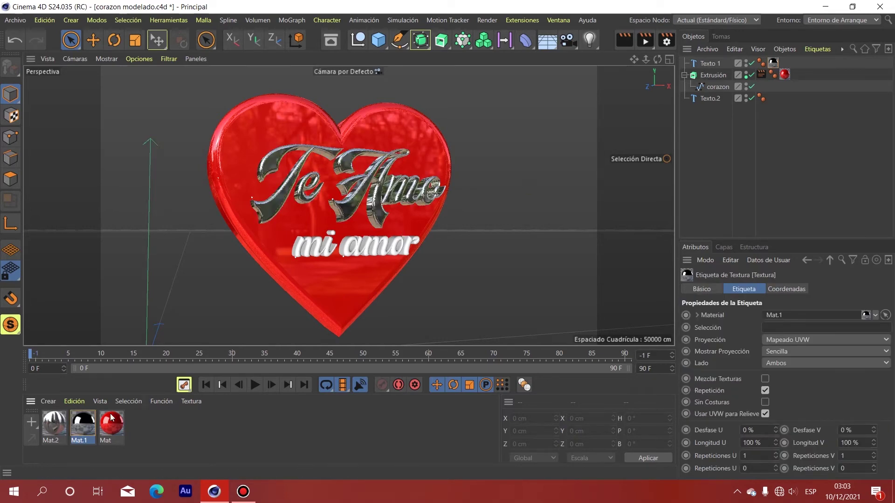
left_click_drag(85, 423, 701, 100)
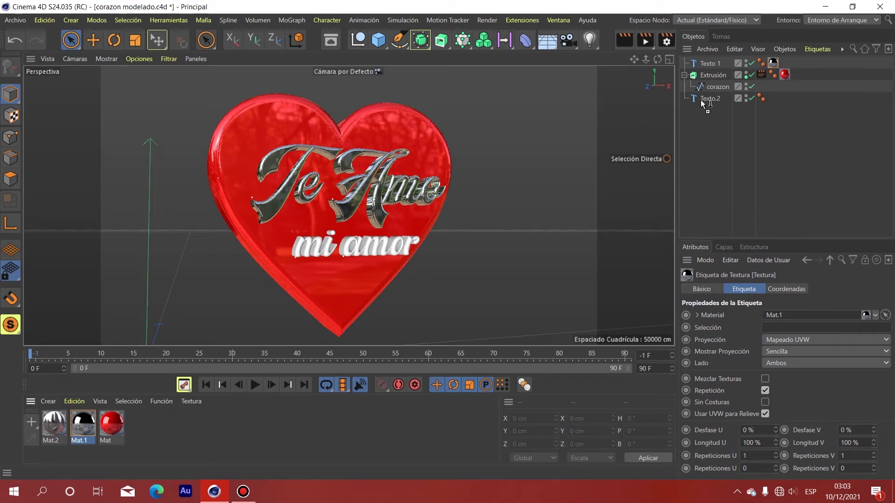
- Add a Cielo sky object with a compositing tag that hides it from the camera
left_click(556, 49)
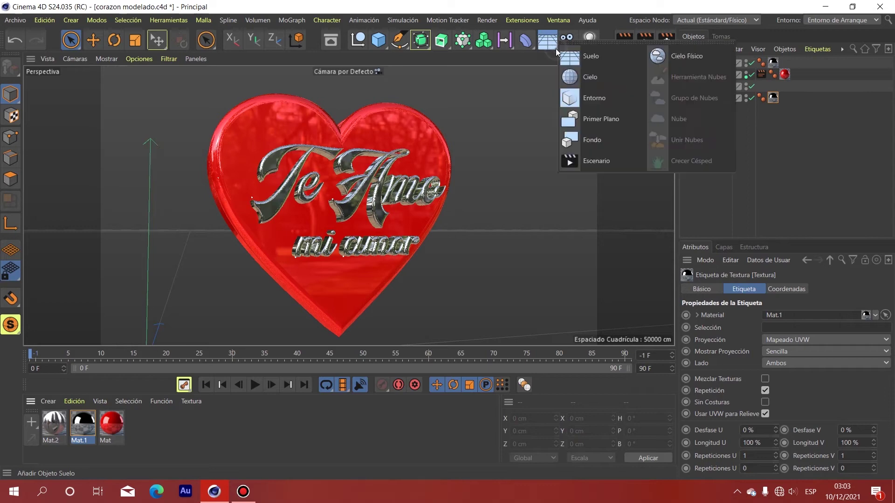
left_click(595, 76)
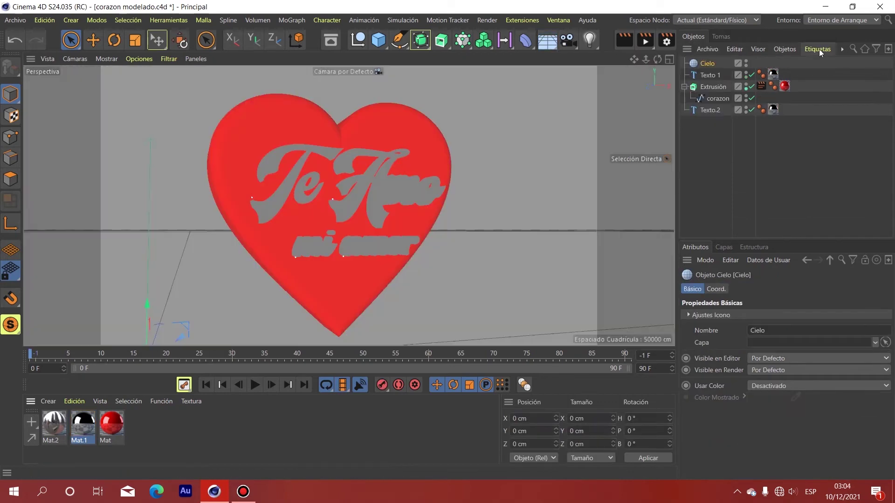
left_click(819, 49)
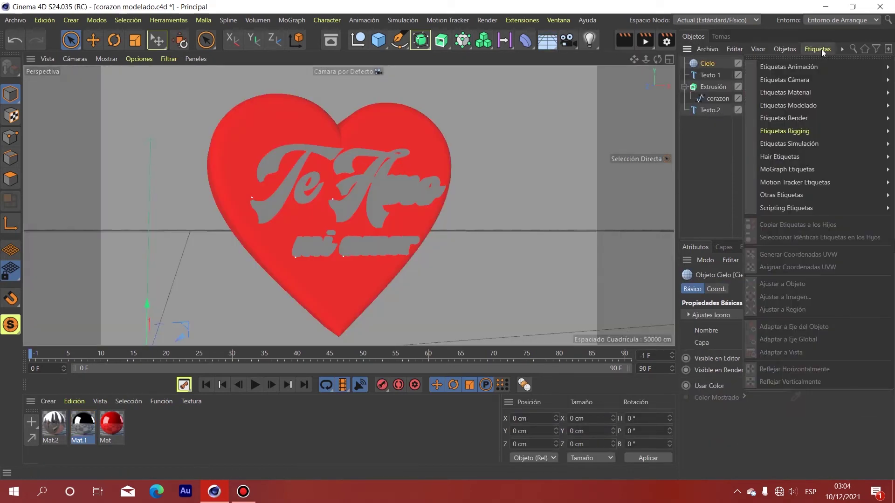
mouse_move(784, 118)
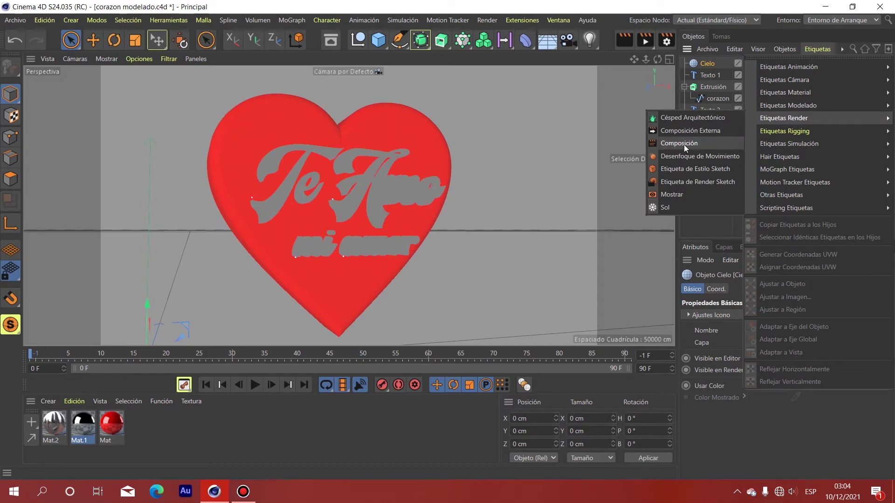
left_click(679, 143)
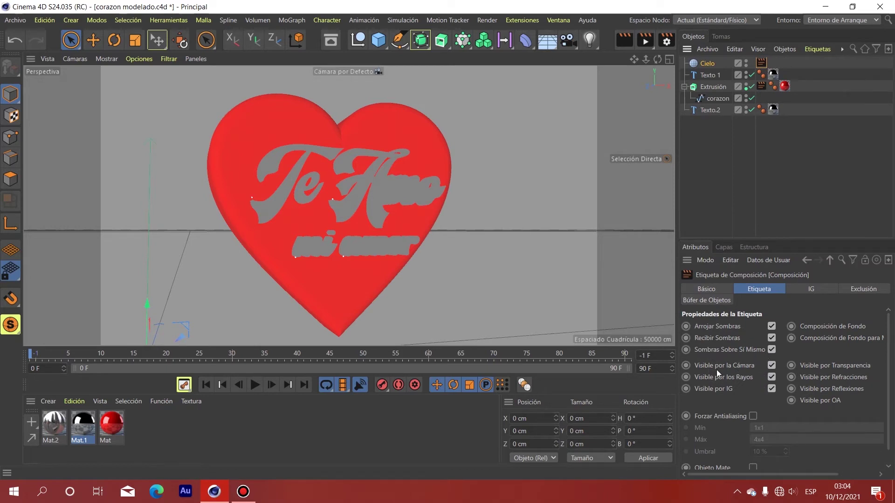
left_click(771, 366)
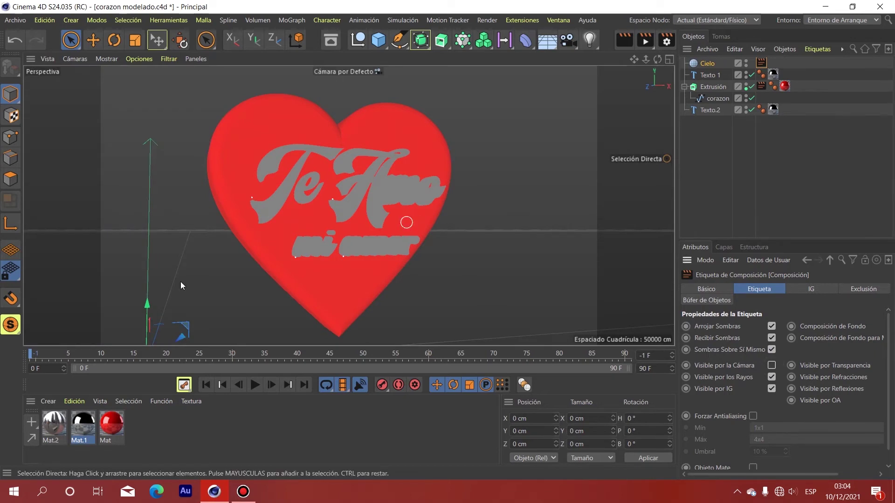
left_click(56, 428)
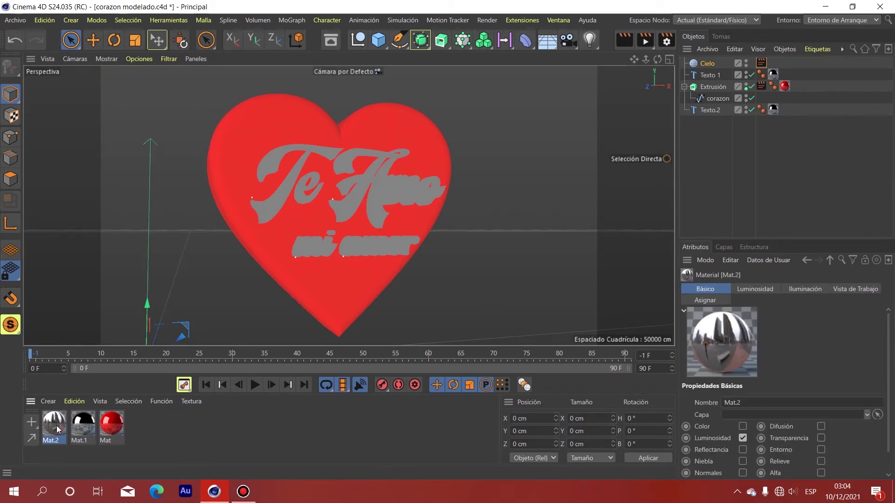
- Apply the Mat.2 chrome material to the Cielo sky and preview the reflections
left_click_drag(56, 428, 707, 66)
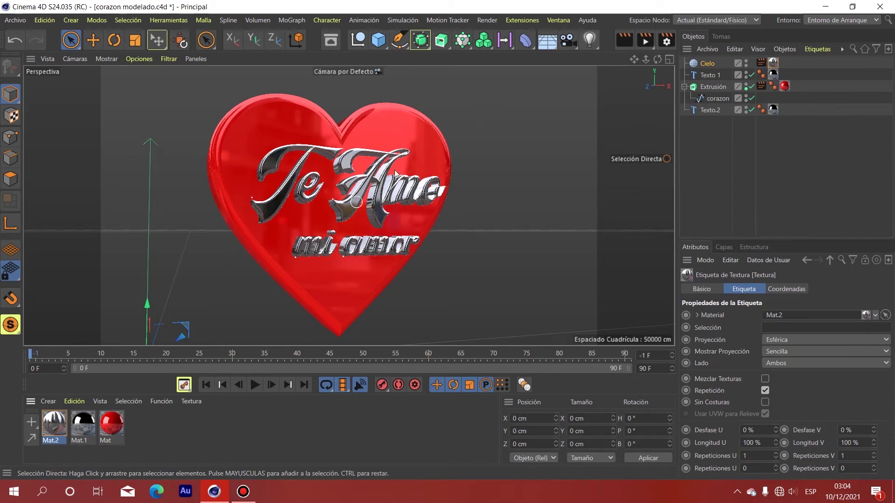
left_click(624, 40)
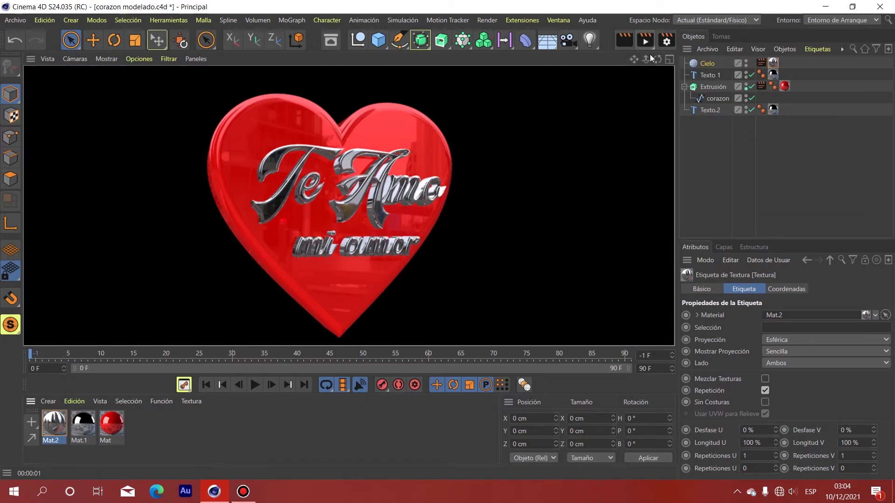
left_click_drag(656, 58, 681, 61)
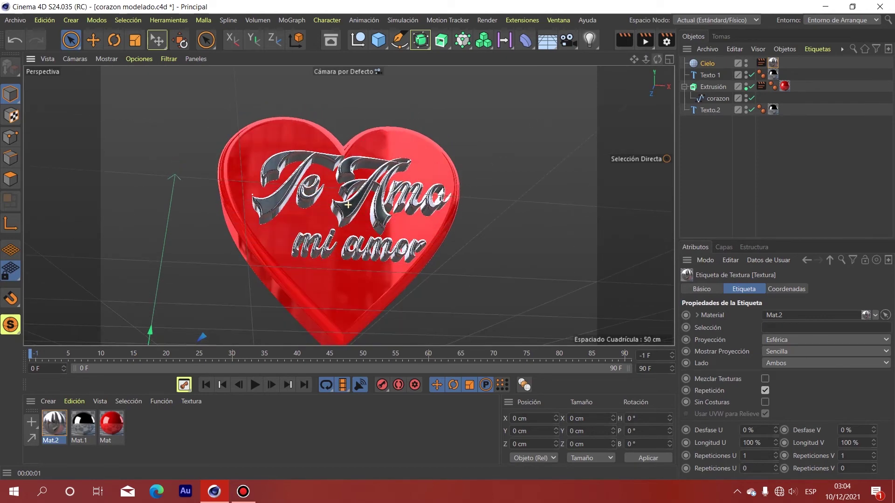
left_click_drag(657, 59, 653, 75)
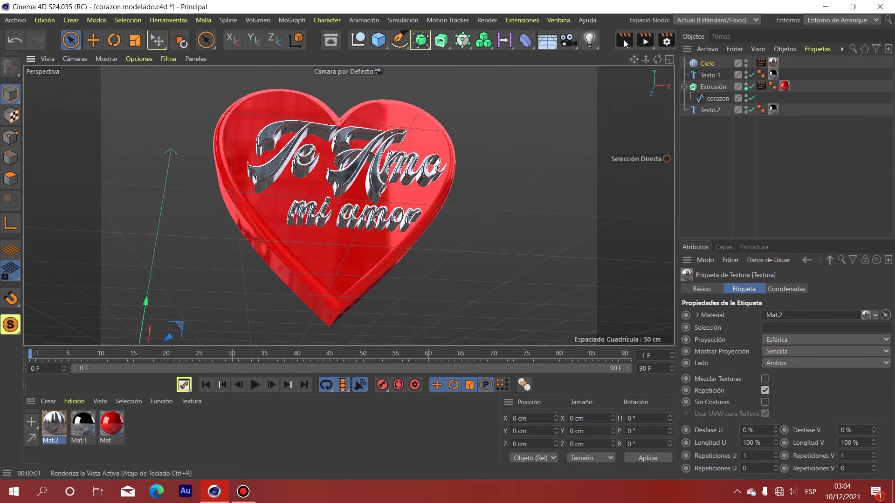
- Nudge the 'mi amor' text left and down to X 167.242 cm, Y 147.401 cm, and re-render
left_click(336, 215)
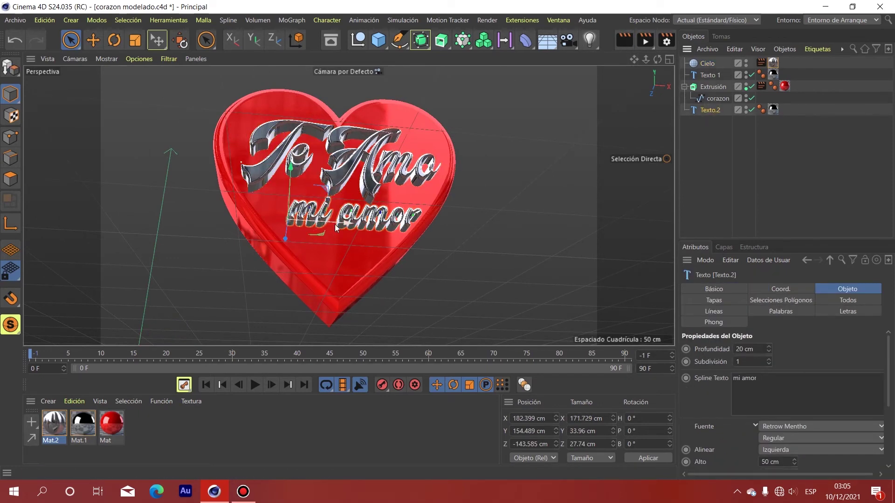
left_click_drag(346, 224, 334, 220)
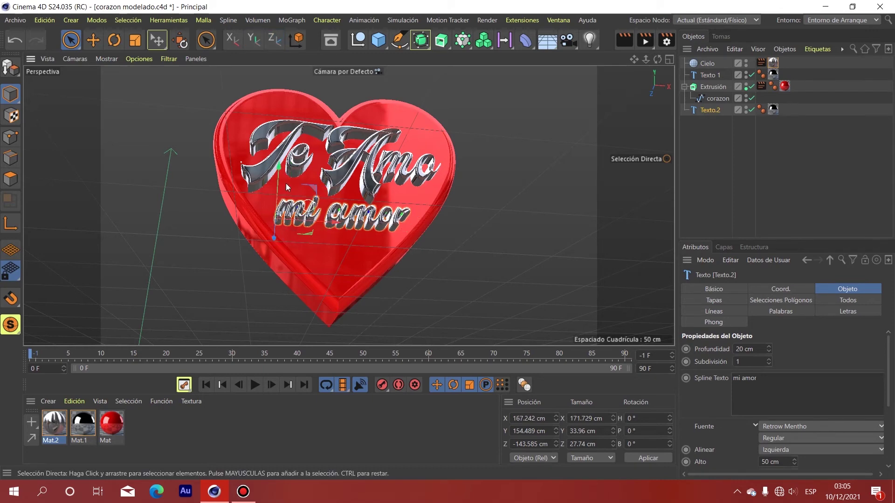
left_click_drag(281, 169, 279, 174)
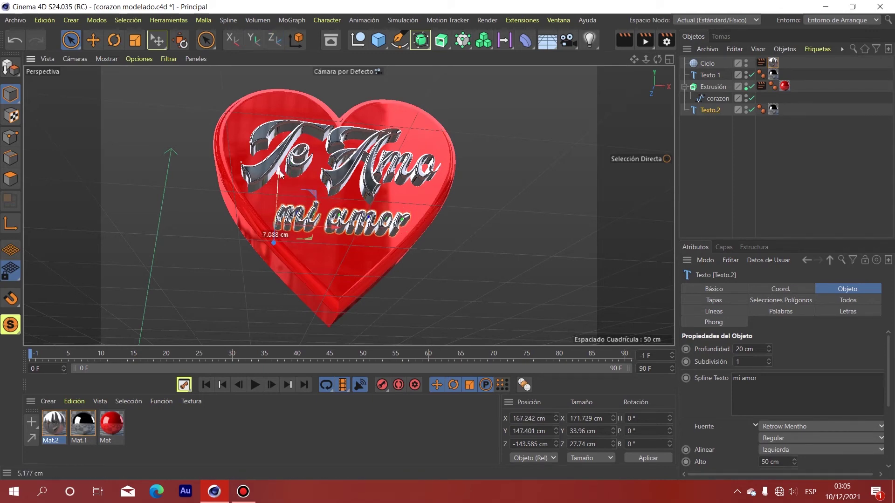
left_click(623, 40)
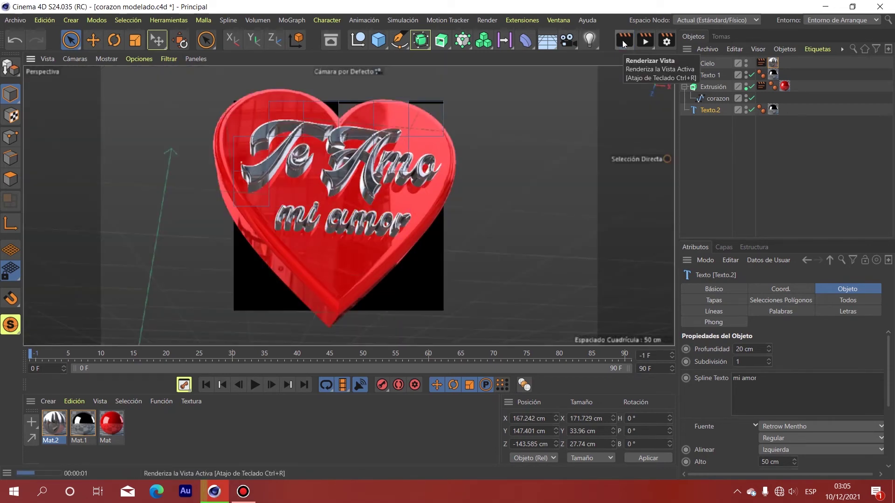
left_click(704, 89)
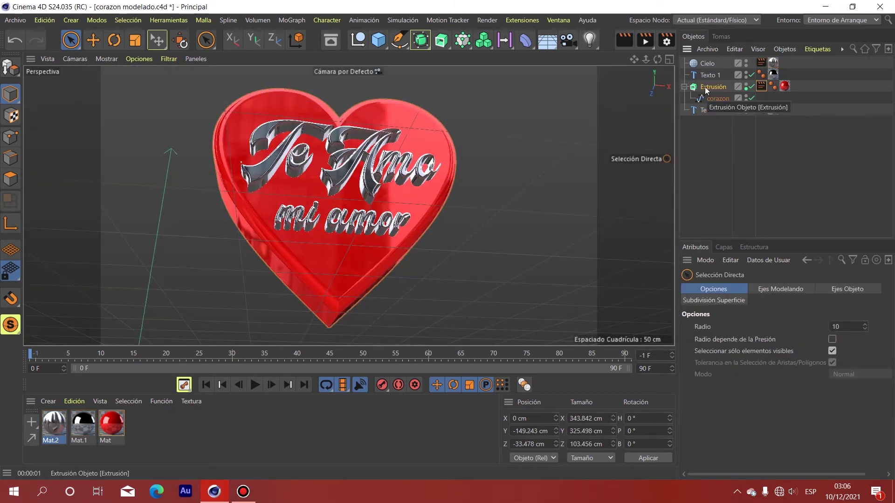
- Add Texto 1 and Texto.2 to the heart compositing tag's exclusion object list
left_click(711, 88)
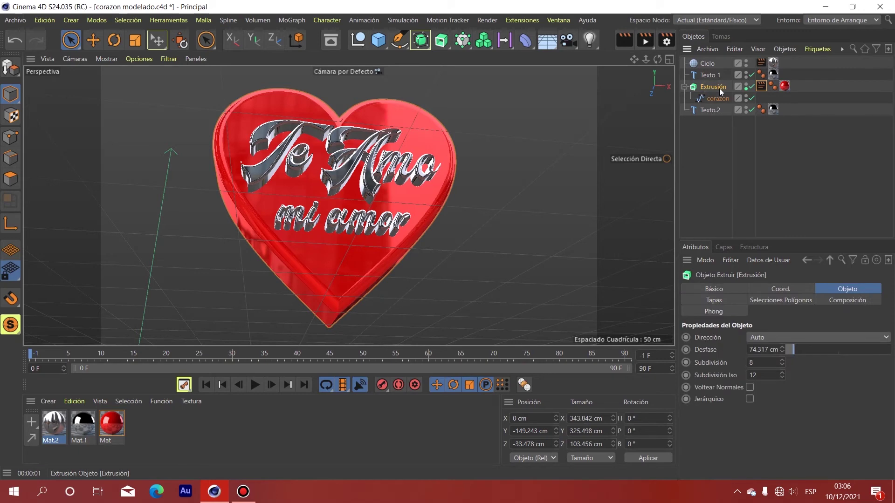
left_click(762, 85)
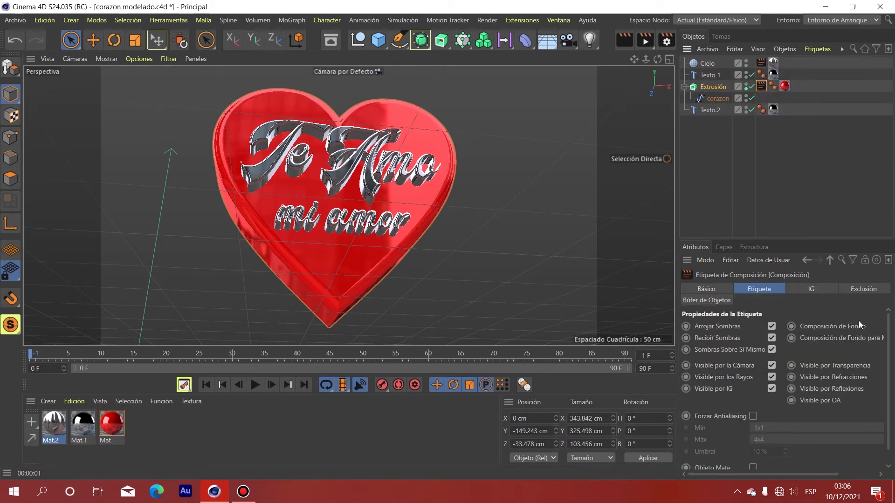
left_click(860, 290)
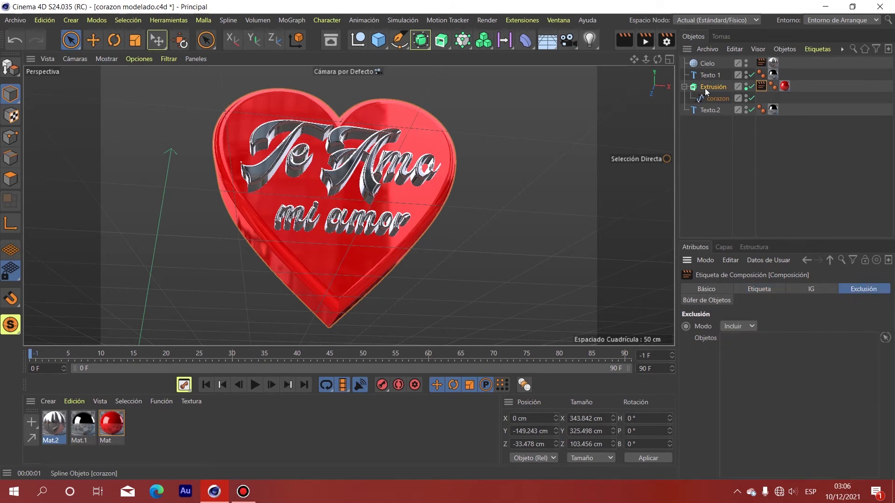
left_click_drag(706, 80, 756, 359)
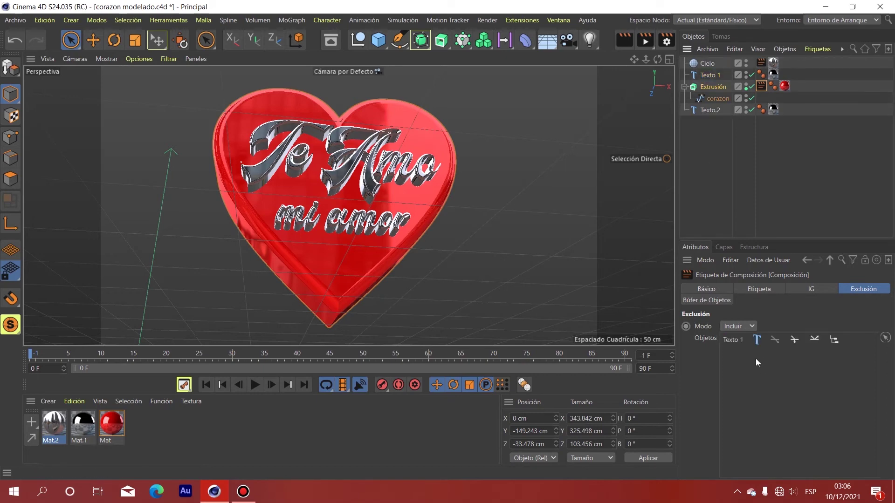
left_click(711, 110)
left_click_drag(711, 111, 747, 368)
left_click(626, 46)
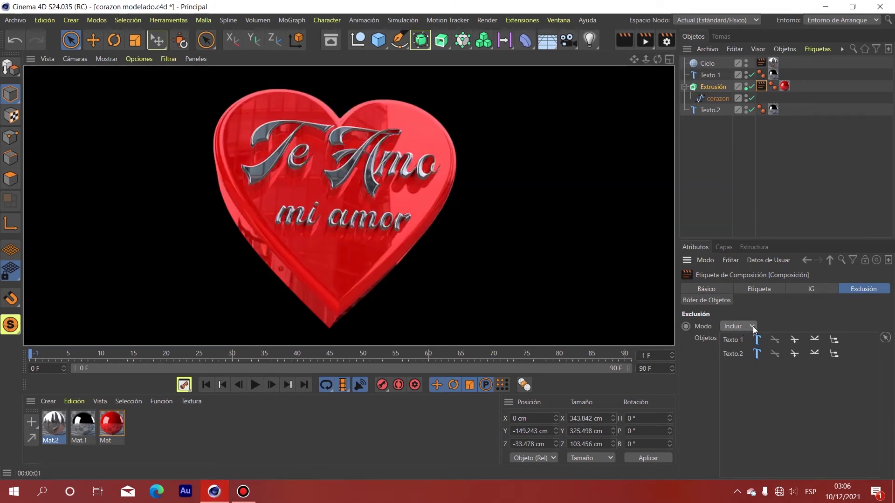
- Switch the exclusion list mode to Excluir and re-render the view
left_click(751, 327)
left_click(738, 352)
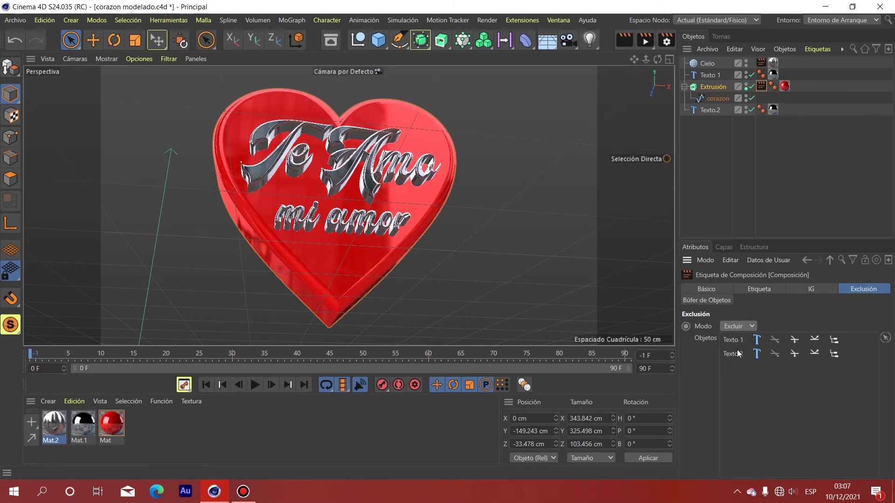
left_click(624, 41)
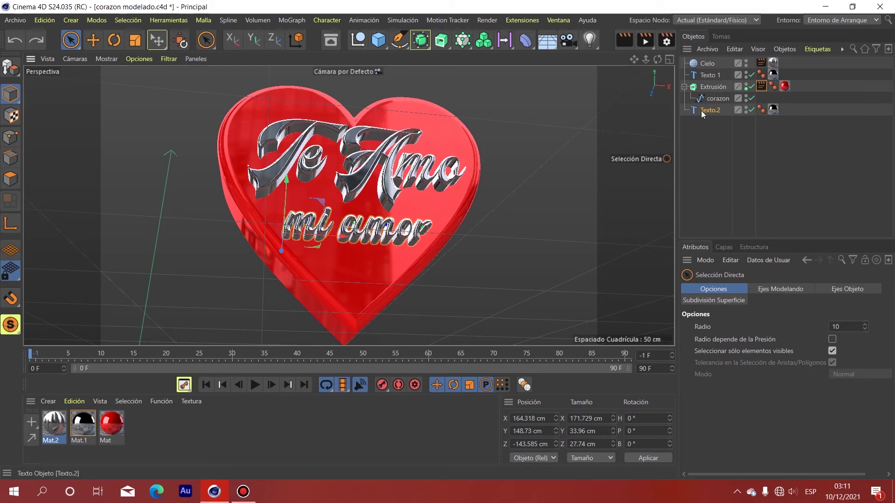
- Replace Texto.2's 'mi amor' text with the person's first name and zoom to check it
left_click(715, 111)
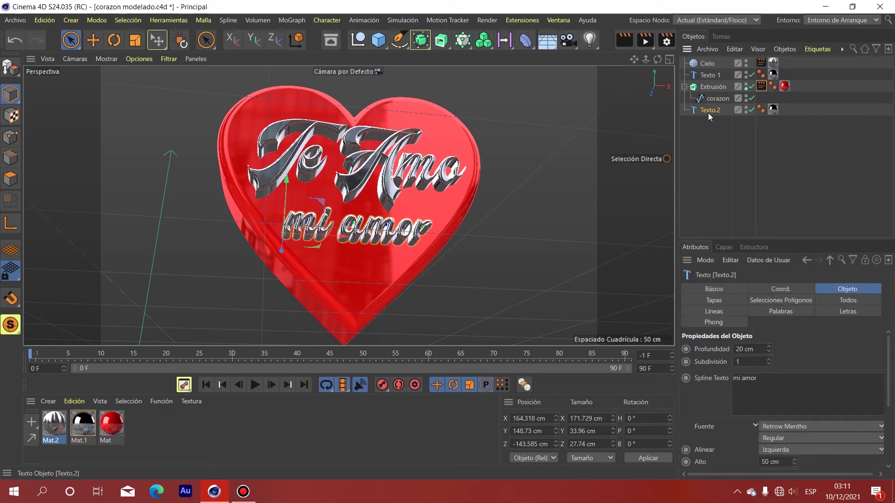
left_click(768, 381)
key("BackSpace")
key("BackSpace")
key("BackSpace")
key("BackSpace")
key("BackSpace")
key("BackSpace")
key("BackSpace")
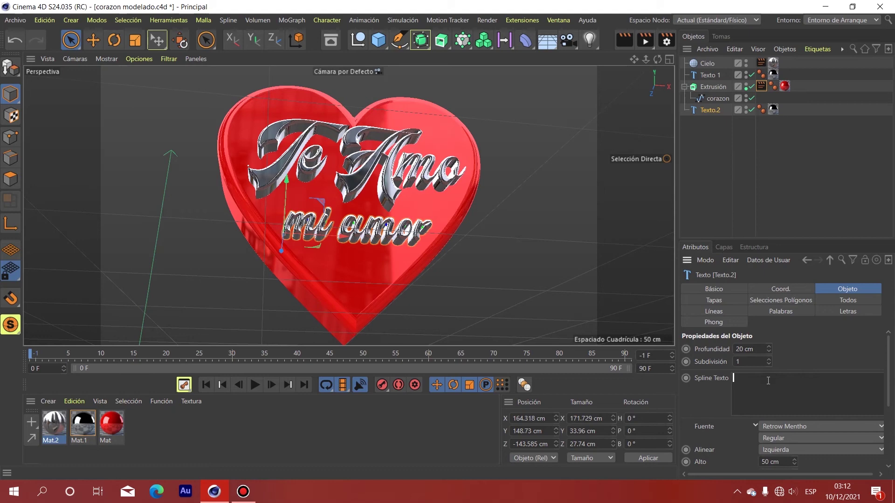
type("Me")
type("lissa")
scroll(505, 251, "down", 2)
scroll(495, 212, "up", 2)
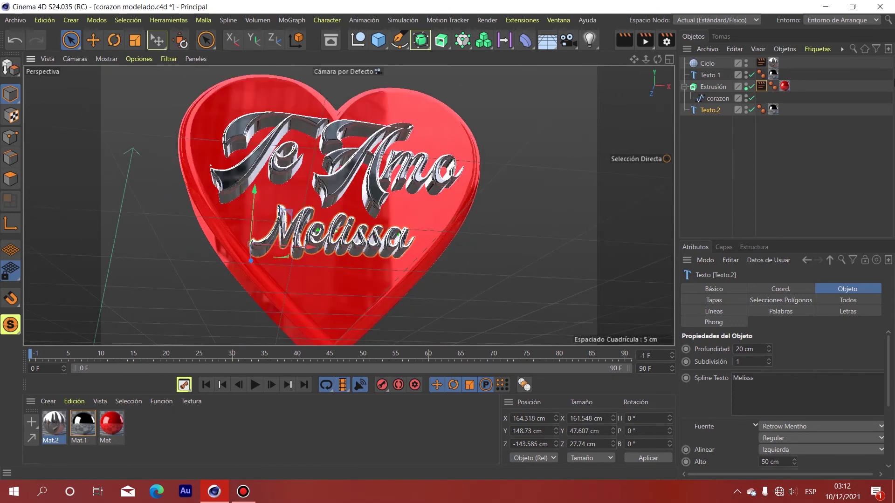
scroll(449, 235, "down", 2)
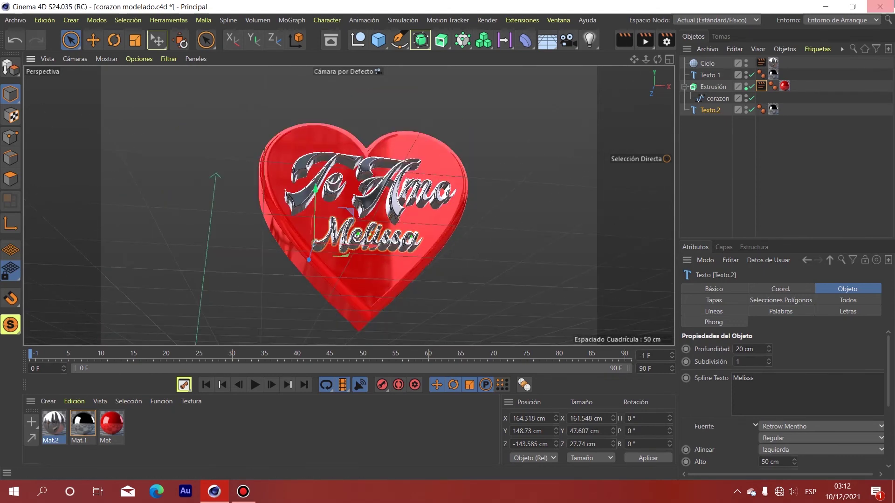
scroll(324, 270, "up", 1)
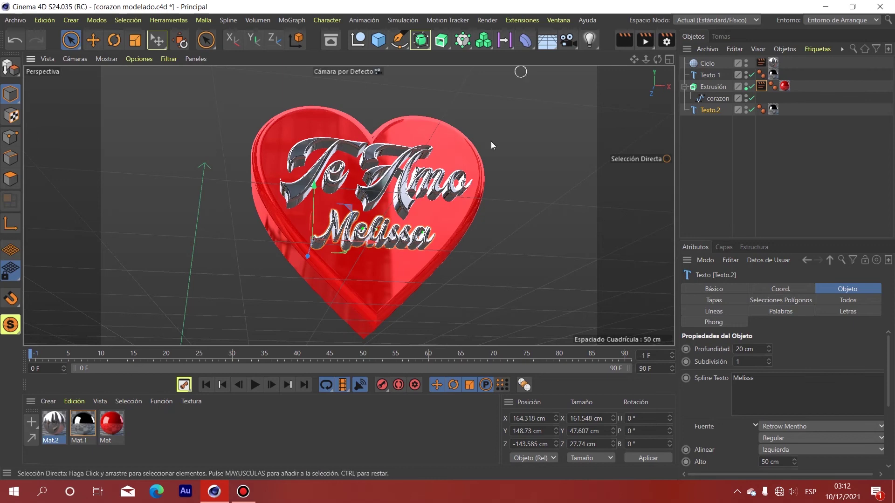
- Set the render output to the HDTV 1080 25 preset (1920x1080 at 25 fps)
left_click(667, 41)
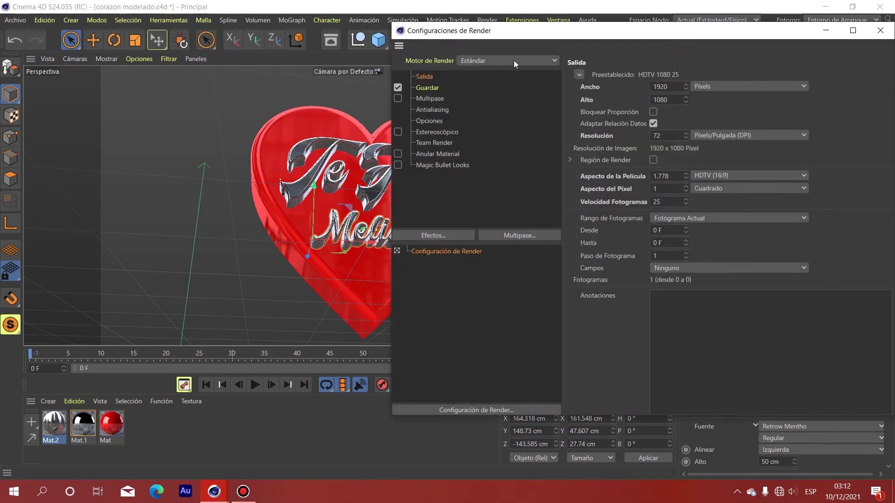
left_click(579, 75)
mouse_move(600, 99)
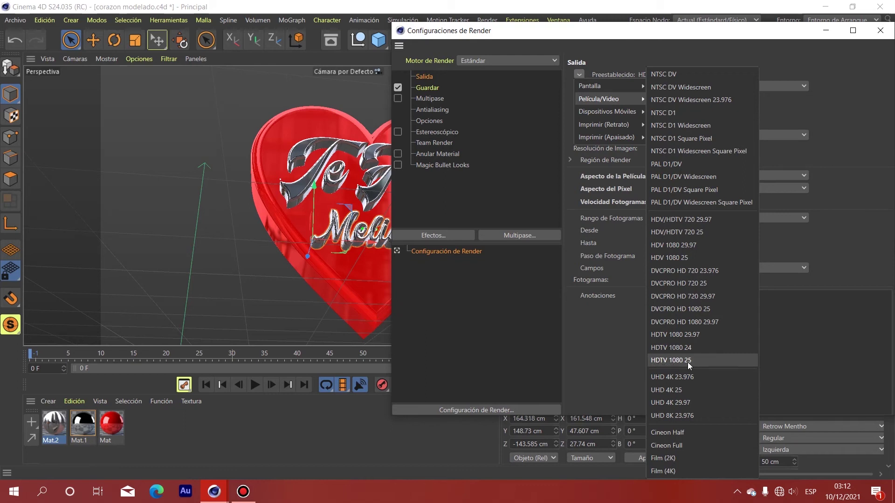
left_click(688, 362)
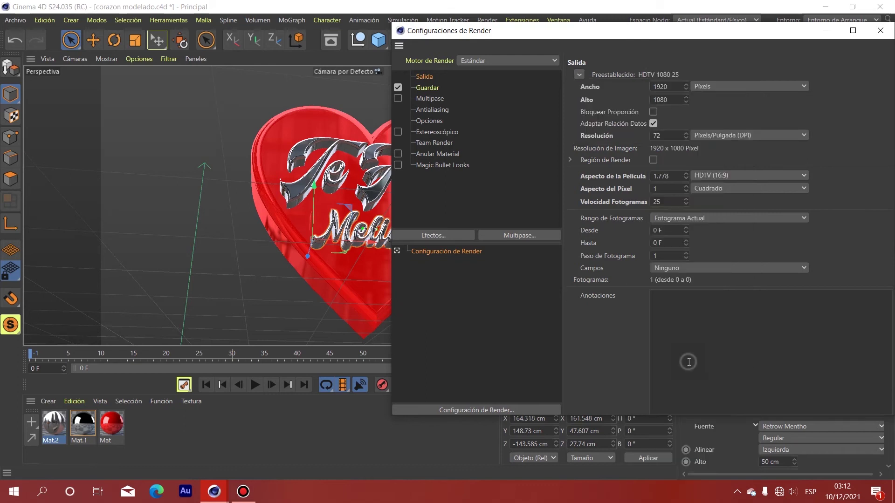
left_click(427, 87)
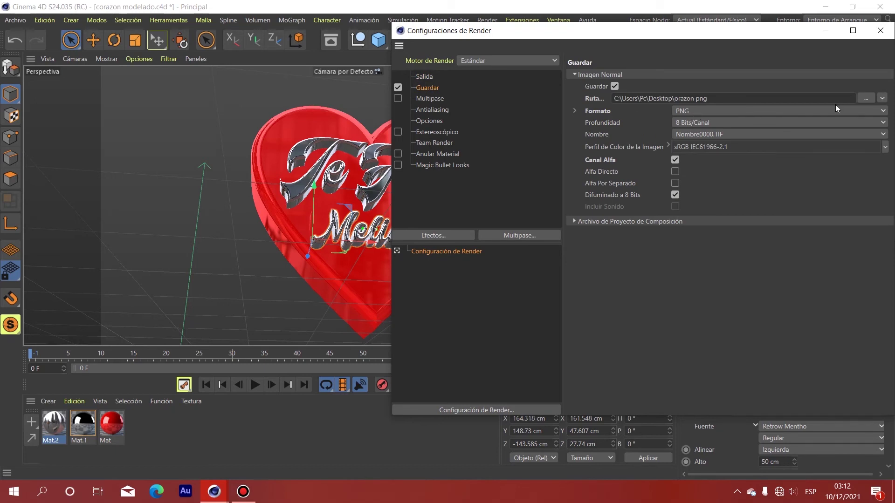
- Point the render save path to the Desktop CORAZON ROJO folder, keeping PNG format
left_click(867, 98)
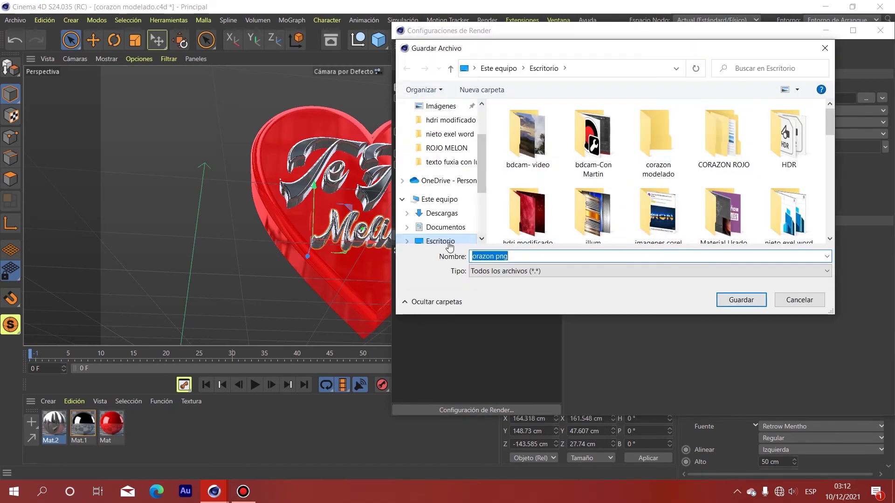
left_click(449, 246)
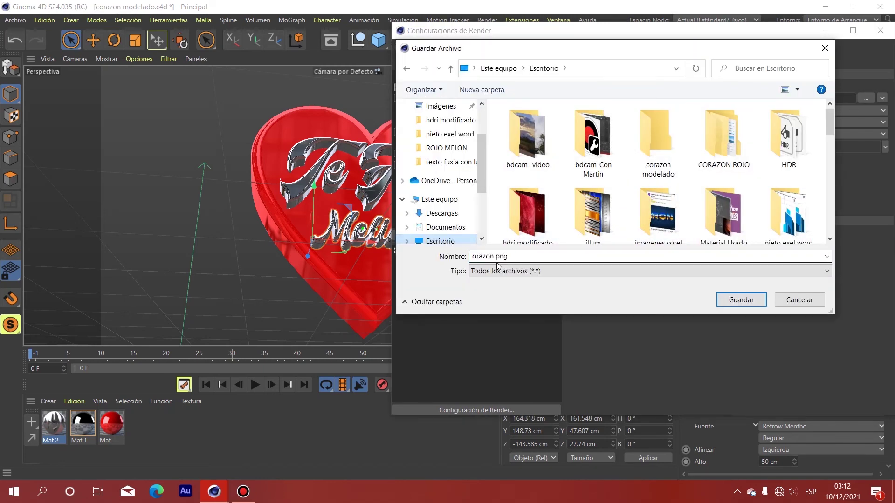
left_click(525, 258)
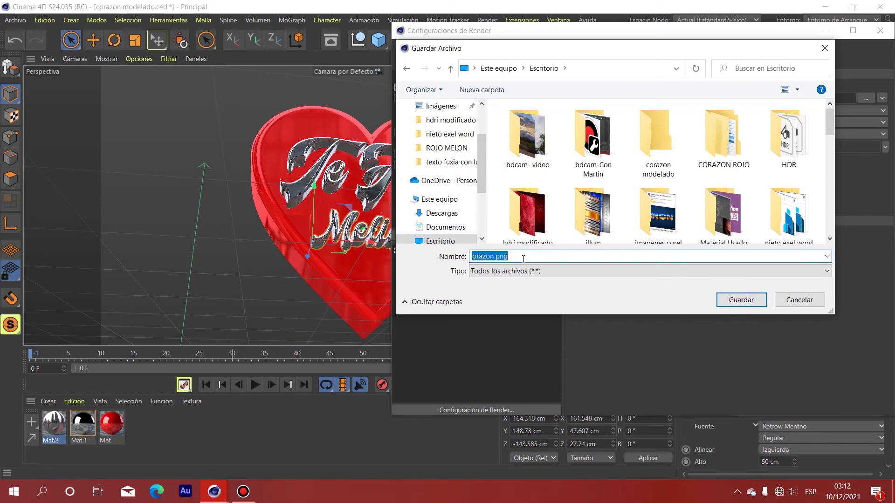
key("BackSpace")
type("cora")
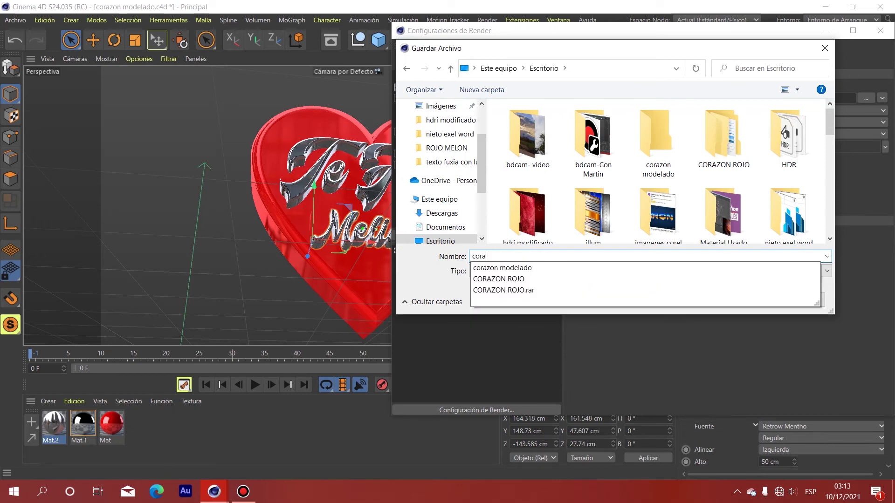
type("zon")
type(" r")
type("ojo")
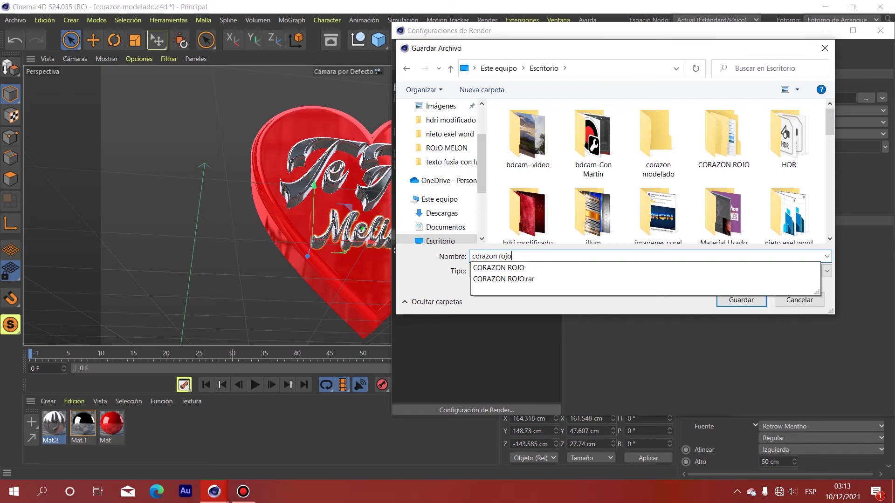
left_click(643, 312)
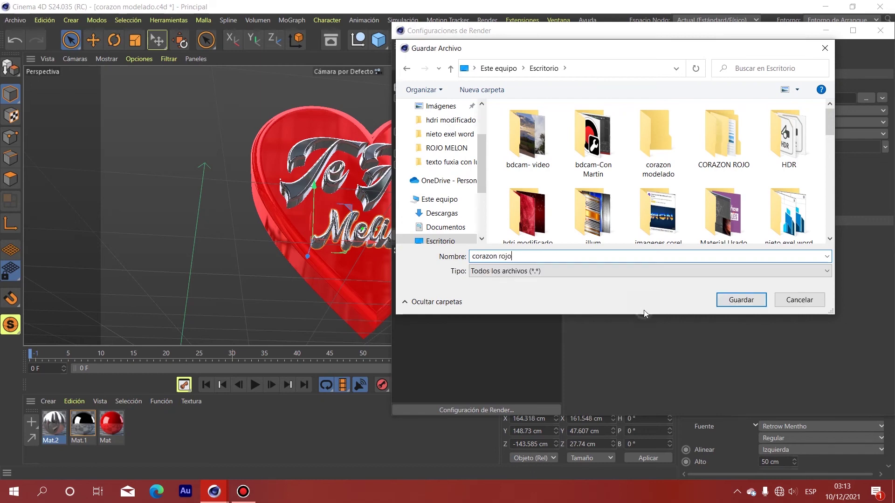
left_click(744, 302)
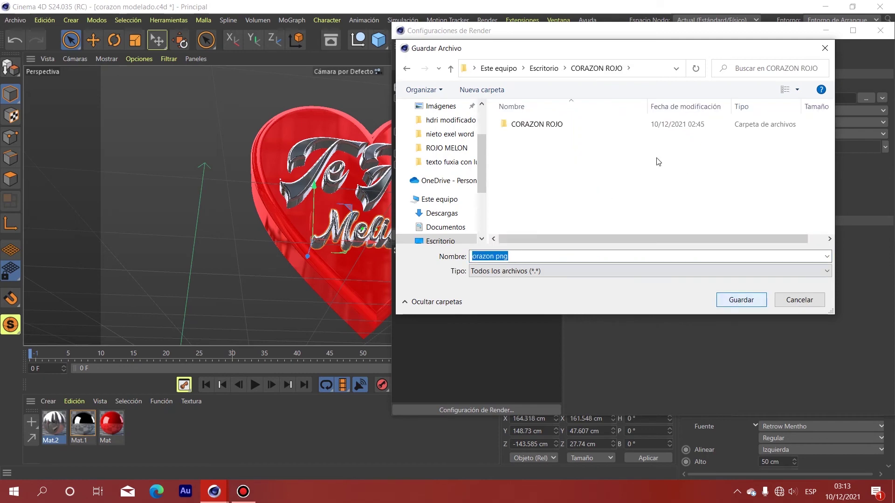
left_click(747, 302)
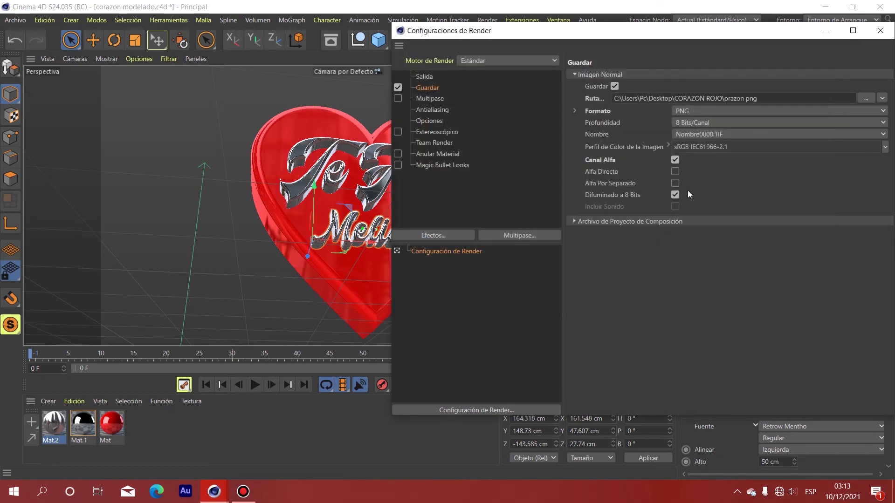
left_click(719, 114)
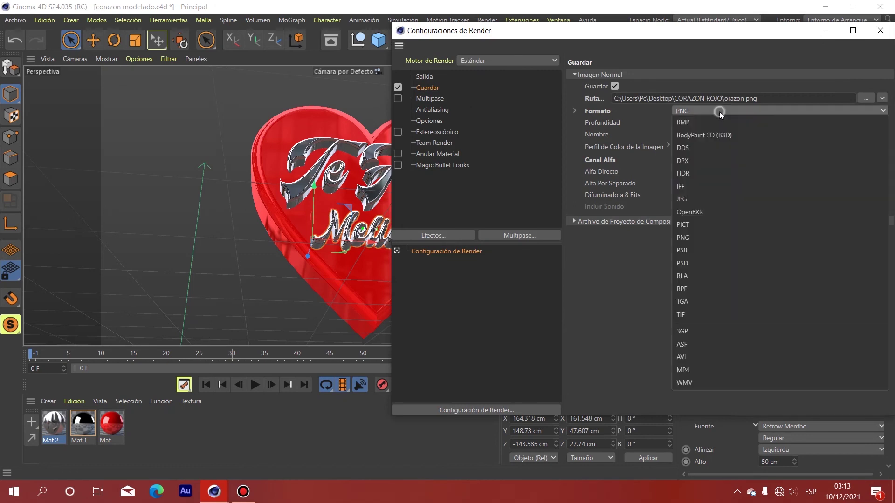
left_click(699, 238)
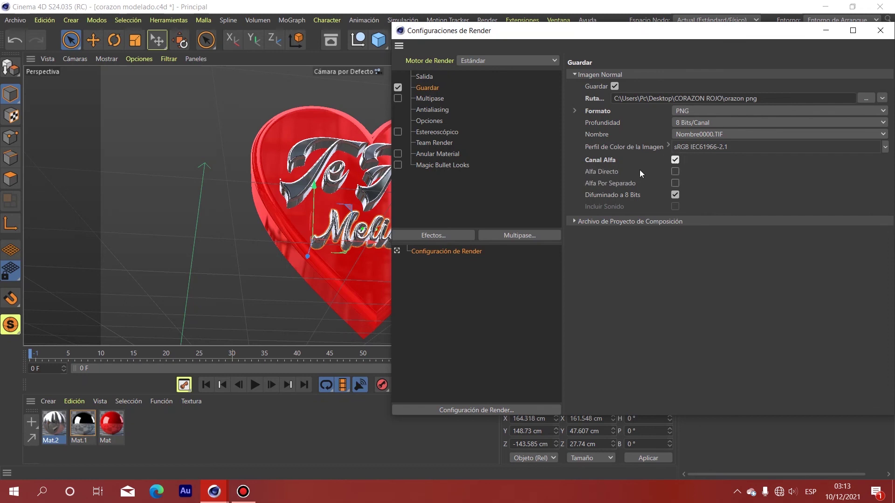
- Keep antialiasing at Mejorado (1x1 to 4x4) and close Render Settings
left_click(434, 110)
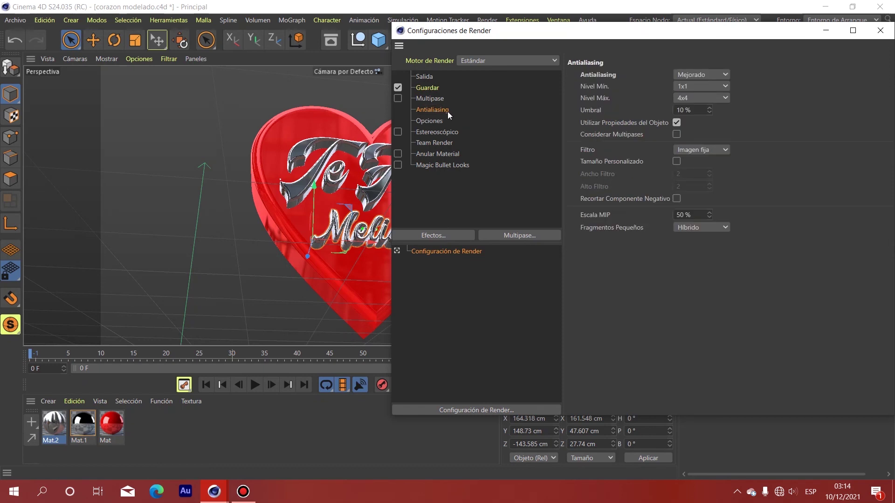
left_click(690, 73)
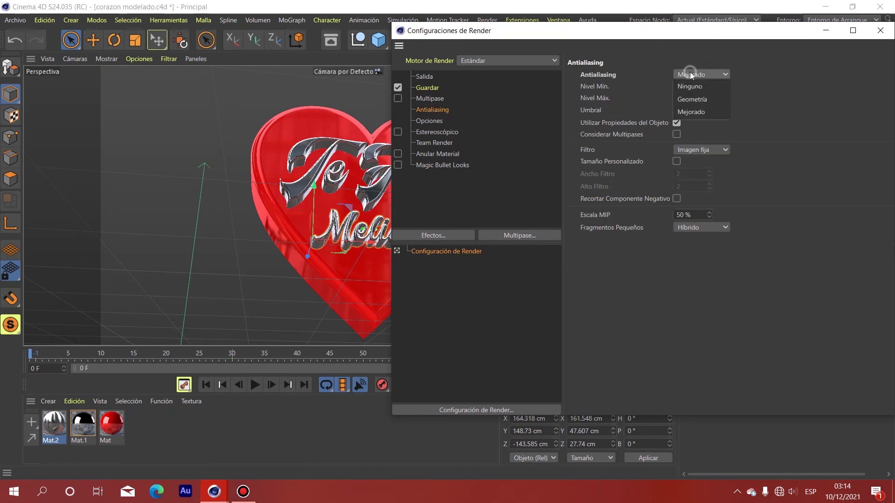
left_click(691, 114)
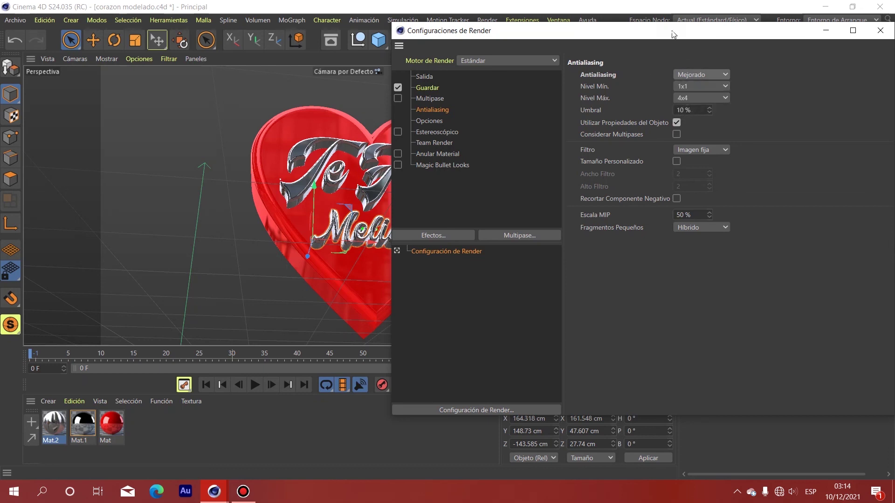
left_click_drag(673, 35, 604, 25)
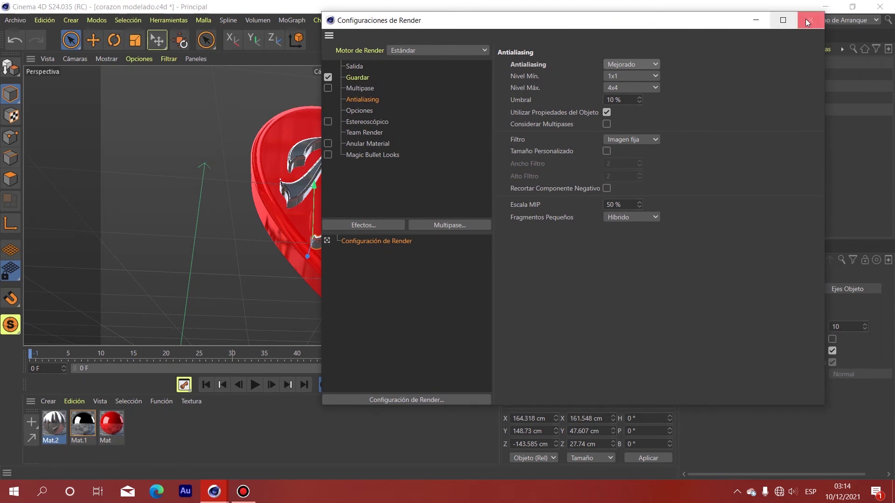
left_click(808, 22)
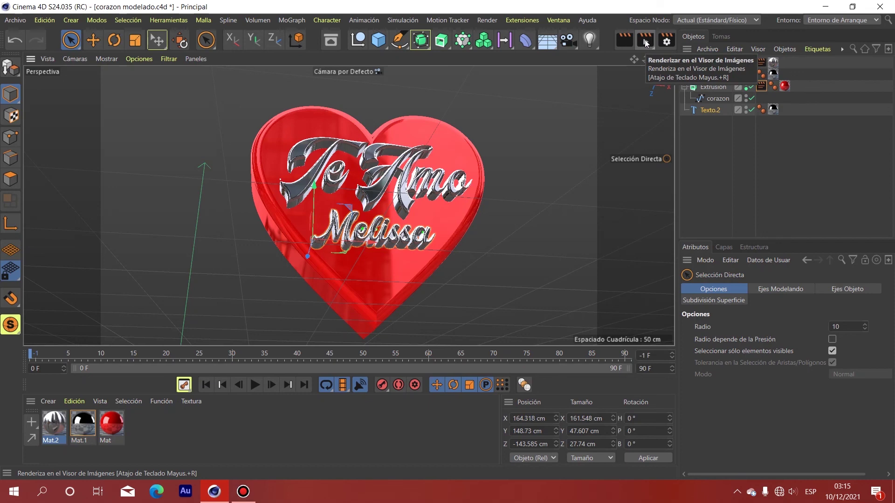
- Render the heart scene at 1920x1080 to the Picture Viewer, inspect it, and close it
left_click(646, 43)
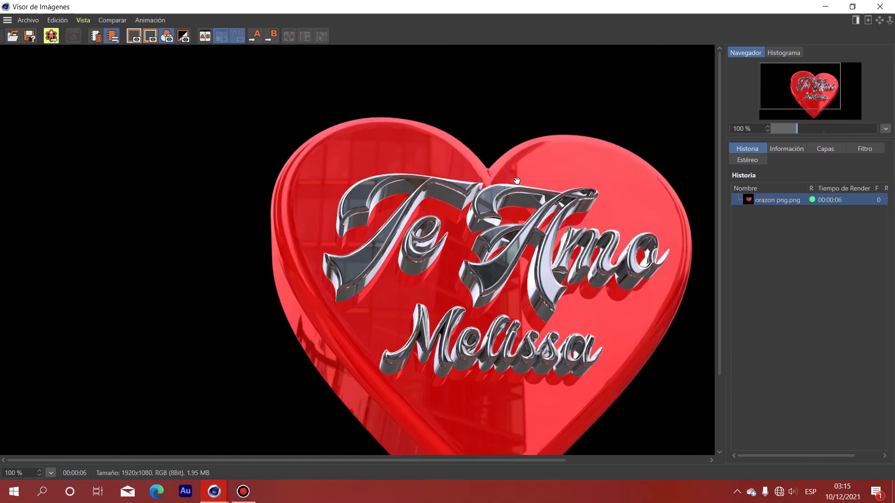
scroll(512, 205, "down", 1)
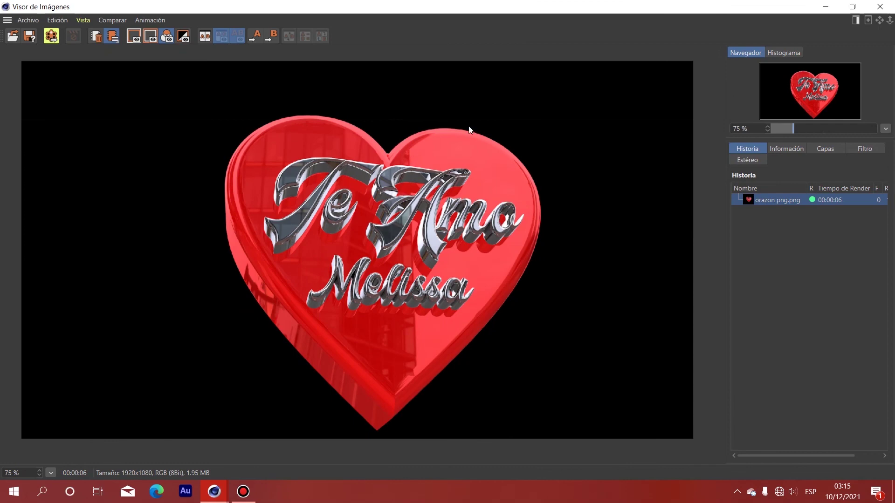
left_click(885, 6)
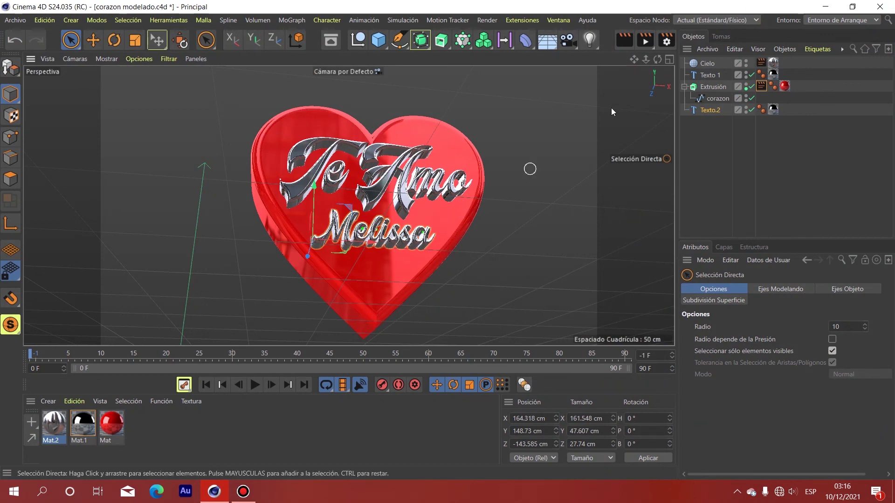
- Minimize Cinema 4D and open the rendered heart PNG from the CORAZON ROJO desktop folder
left_click(827, 5)
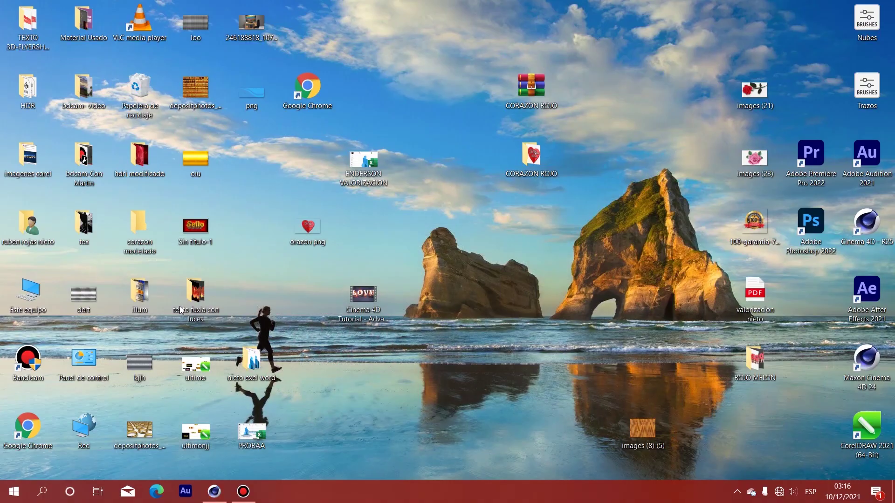
double_click(35, 297)
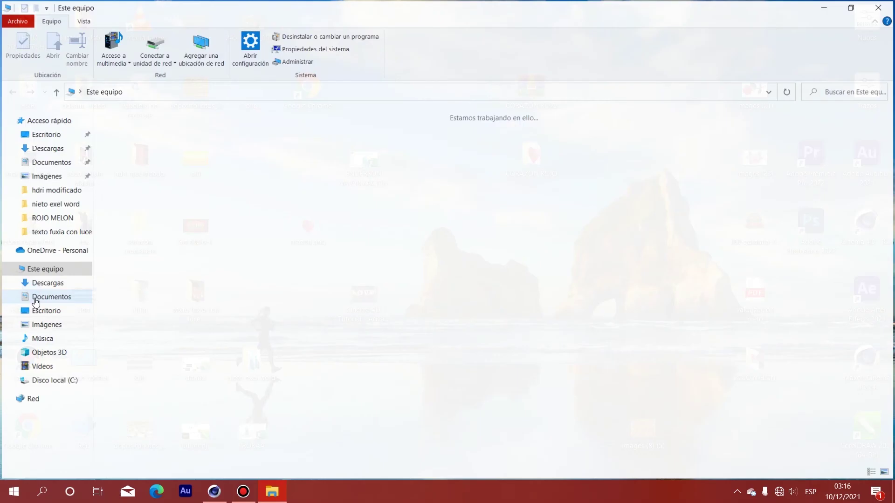
double_click(213, 145)
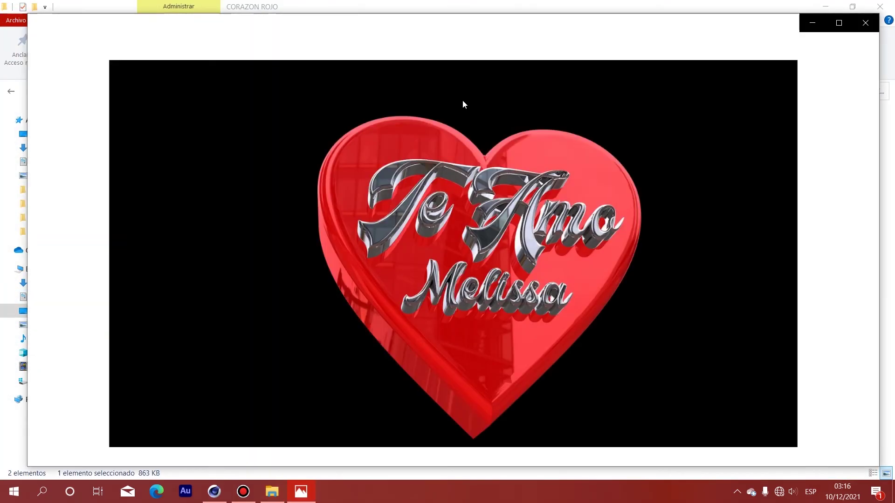